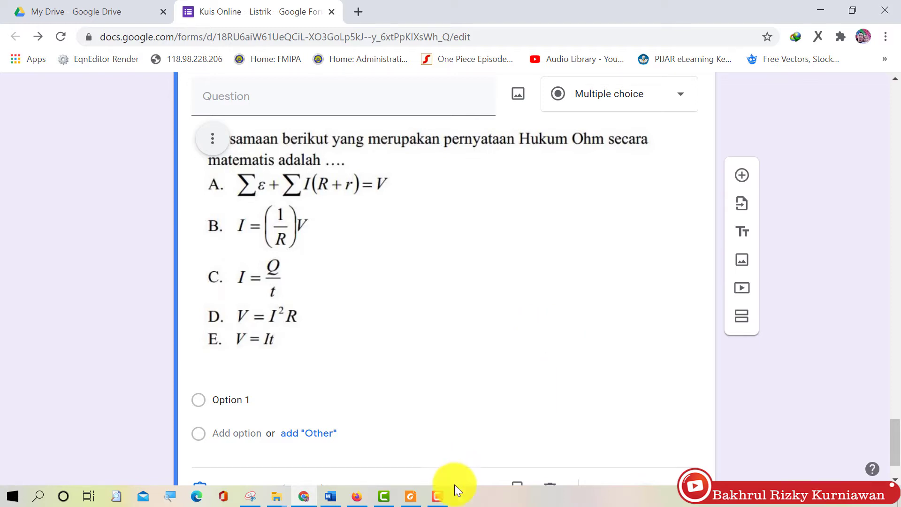
Label the Ohm's law question's five answer options A, B, C, D and E
left_click(248, 405)
type("A")
left_click(239, 434)
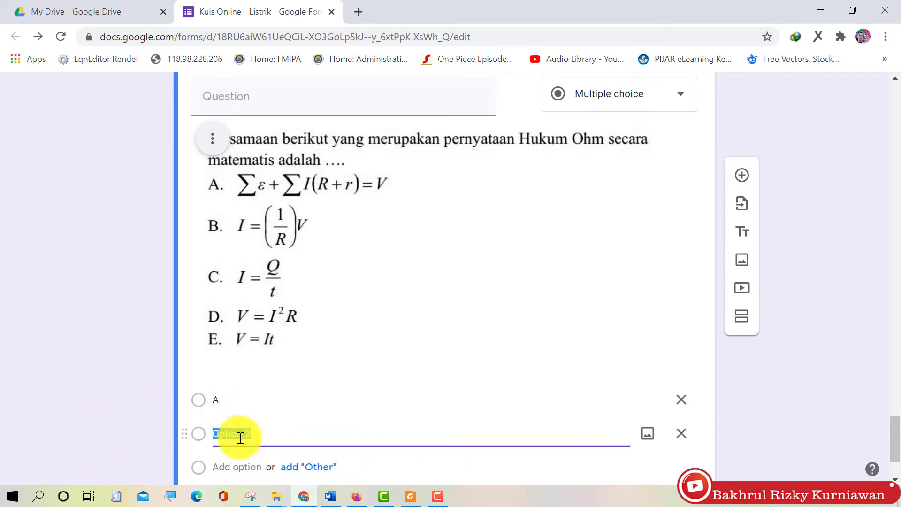
type("B")
key("Return")
type("C")
left_click(239, 432)
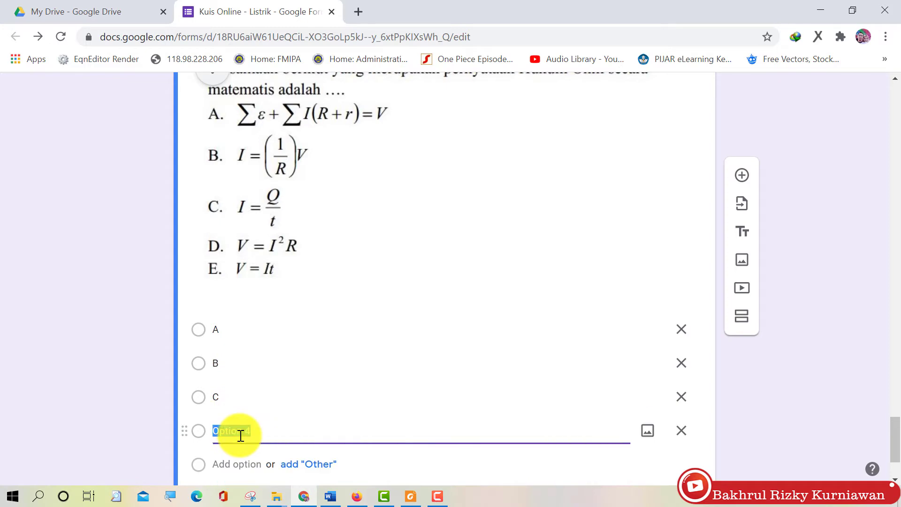
type("D")
left_click(241, 465)
type("R")
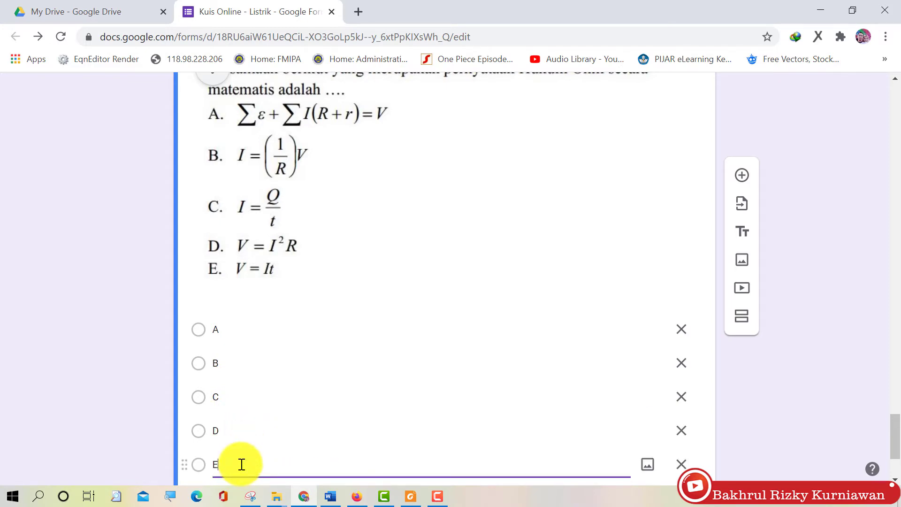
Finish editing the options and check the question against the Word document
scroll(329, 362, "down", 3)
left_click(109, 359)
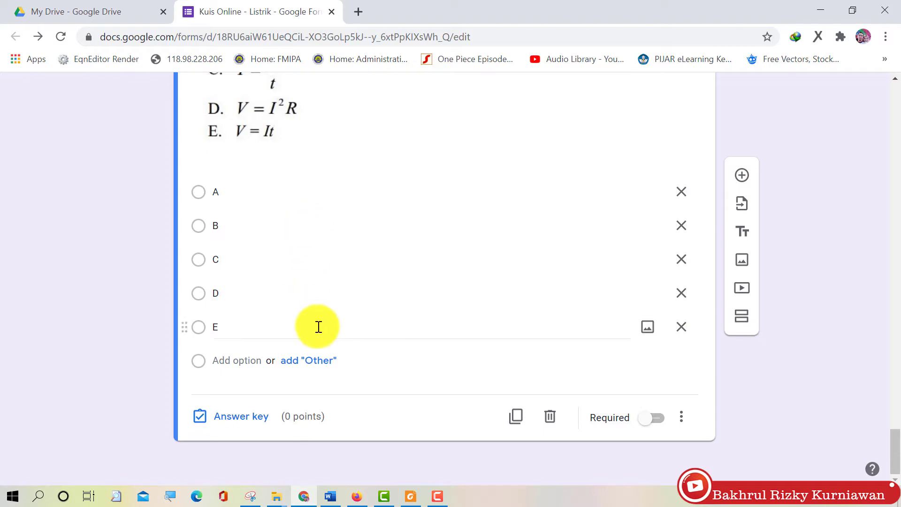
left_click(339, 493)
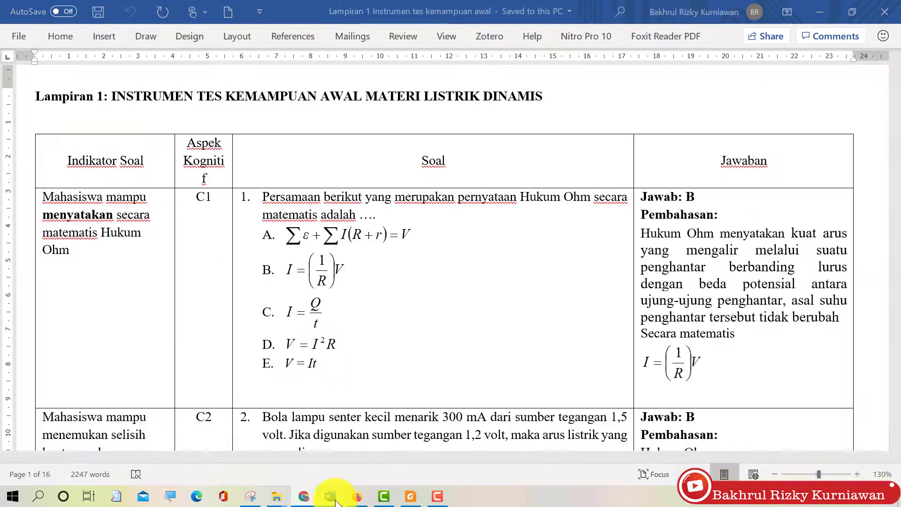
left_click(817, 10)
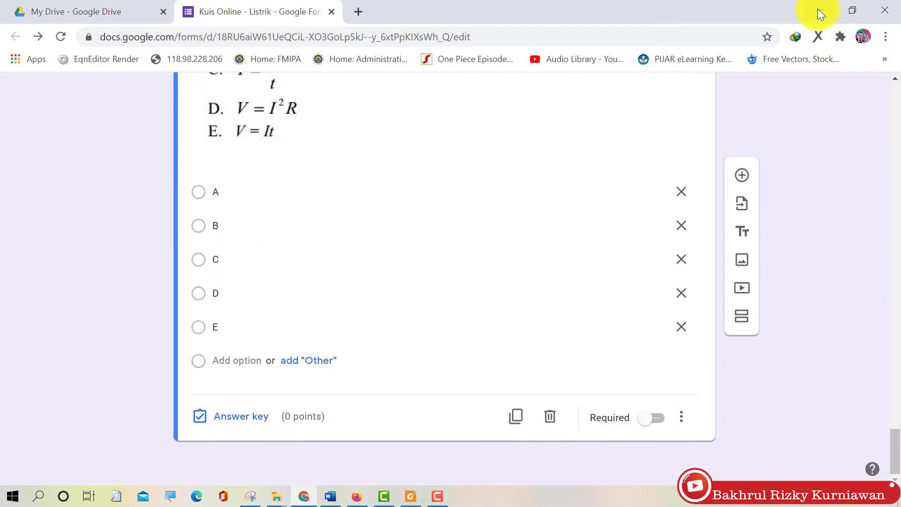
In the answer key, mark option B correct and give the question 10 points
left_click(229, 419)
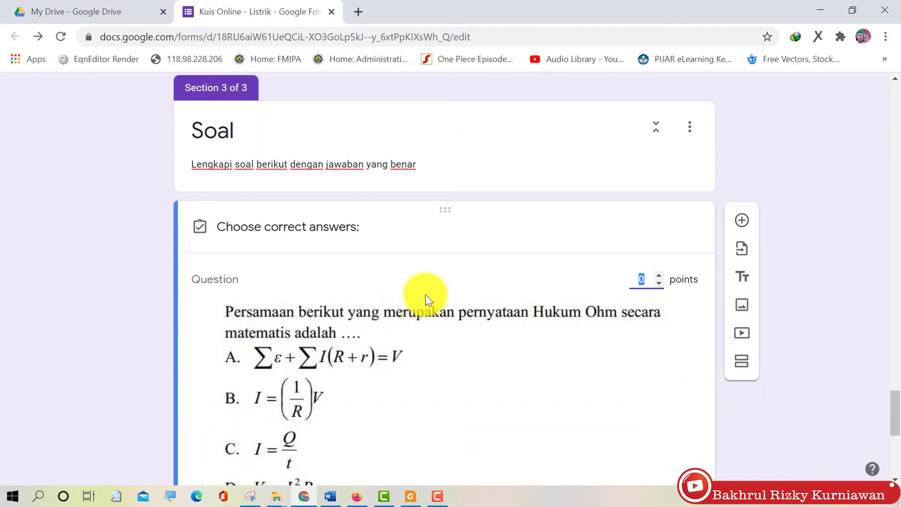
scroll(426, 295, "down", 3)
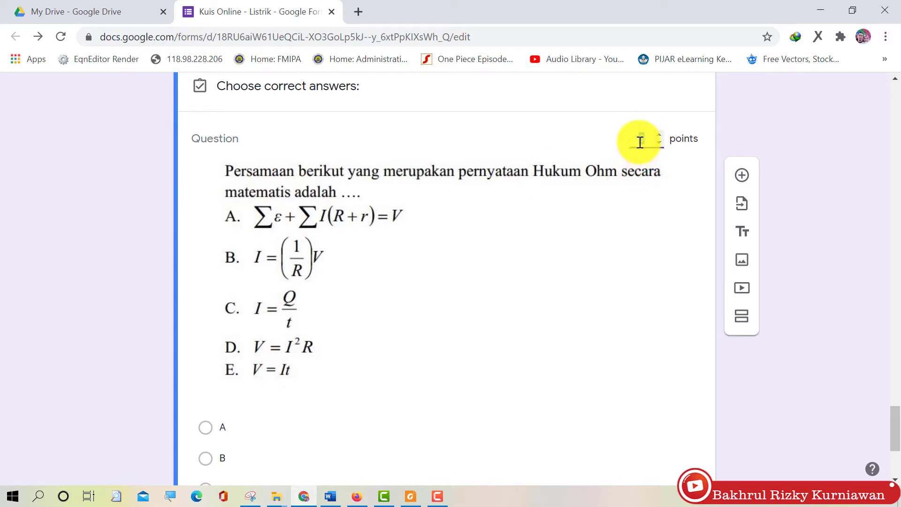
type("10")
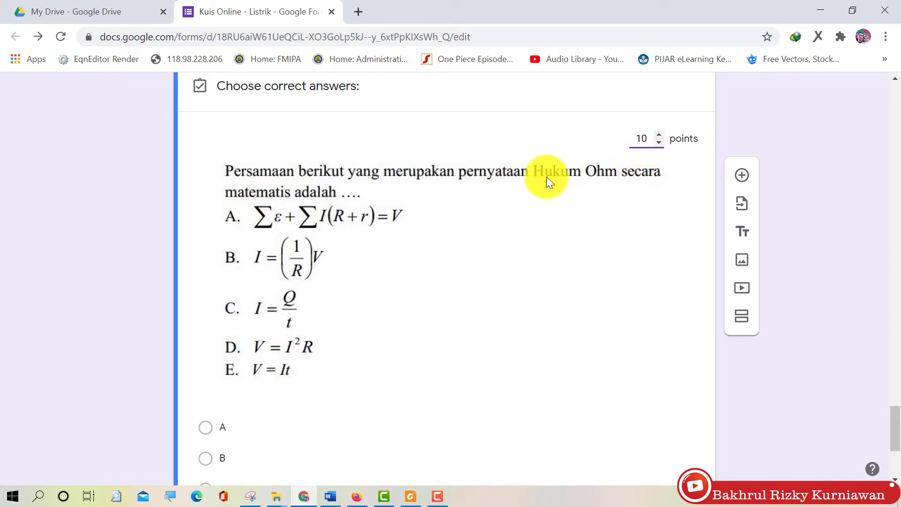
scroll(404, 278, "down", 2)
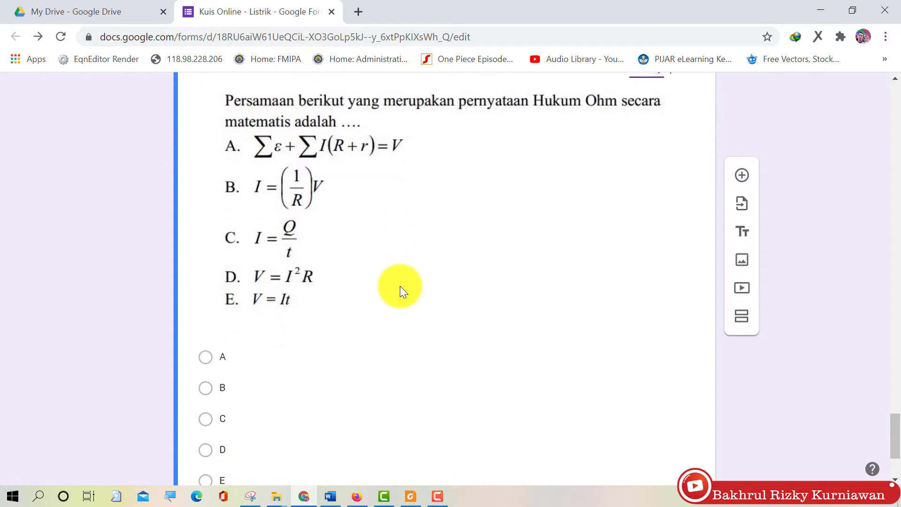
scroll(400, 286, "down", 3)
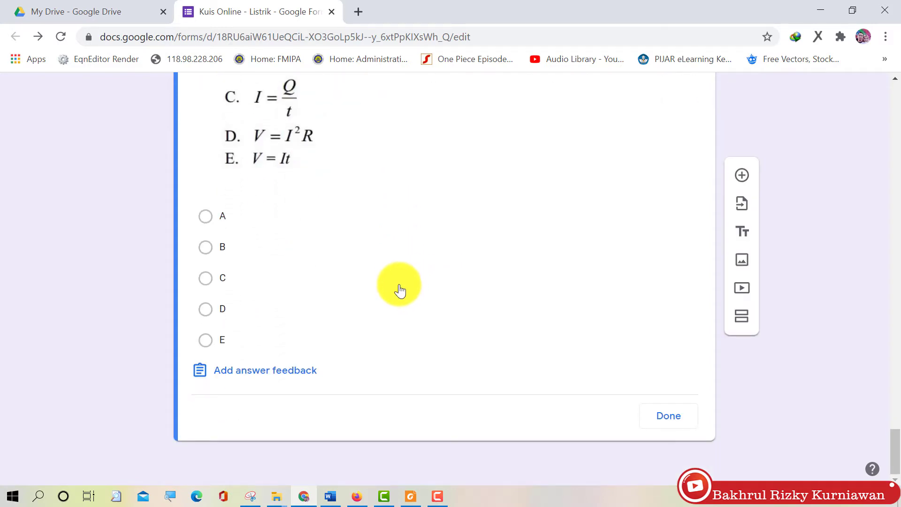
left_click(224, 252)
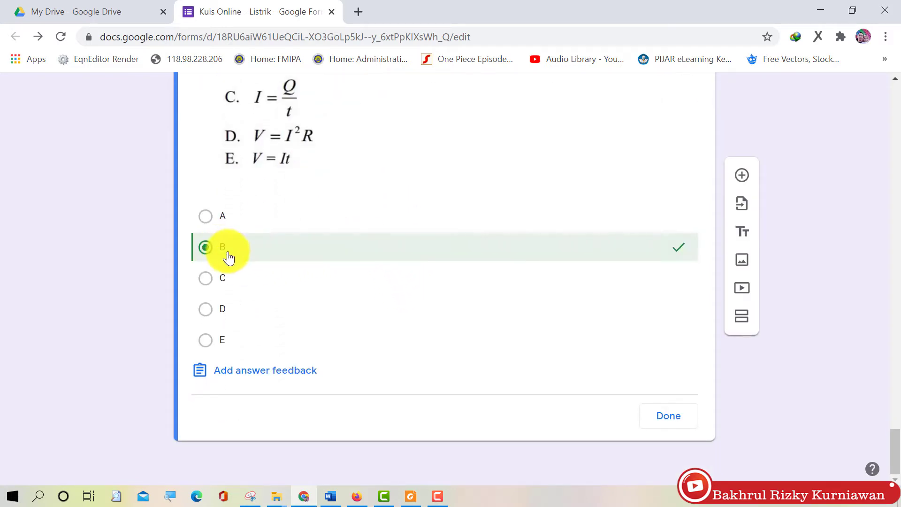
left_click(675, 419)
scroll(662, 351, "down", 4)
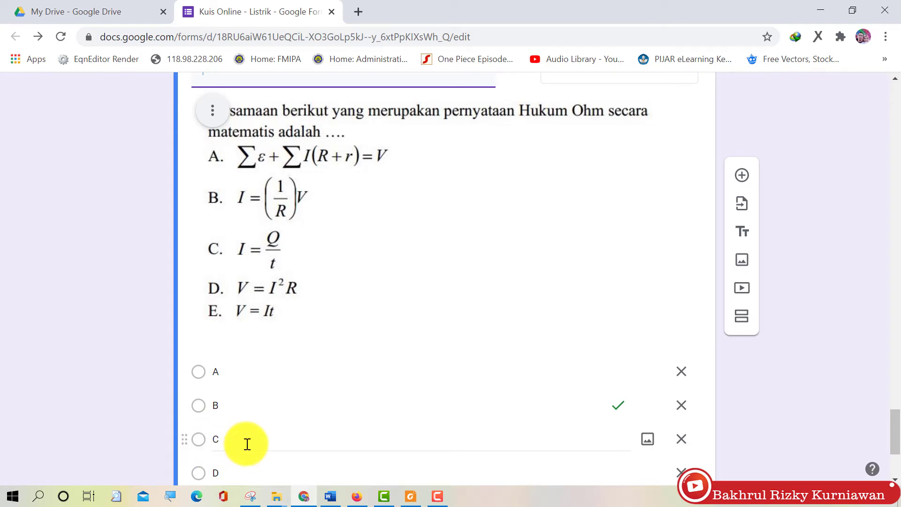
Add a new question and copy question 2's light-bulb text from Word
left_click(742, 177)
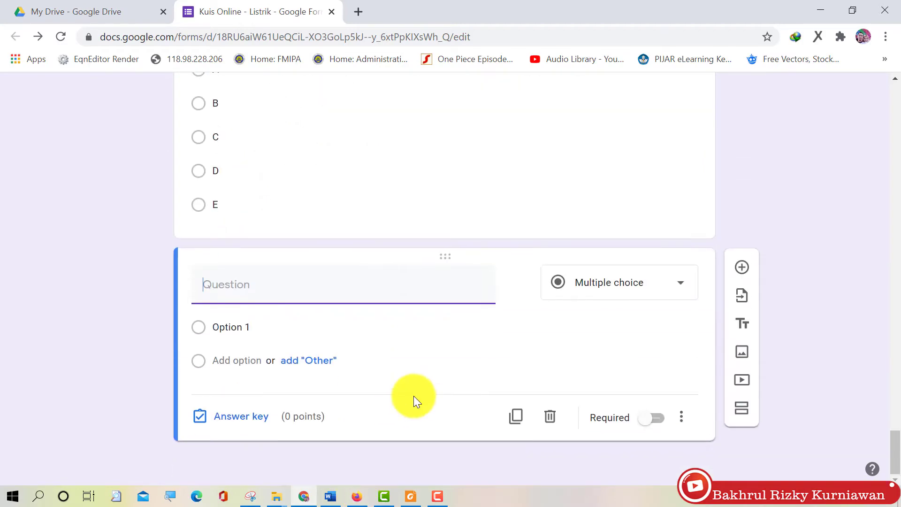
left_click(330, 496)
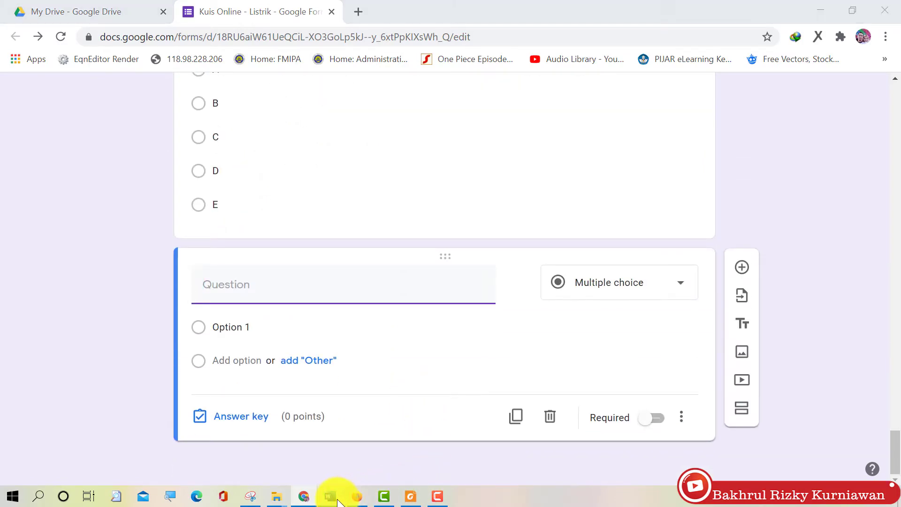
scroll(410, 367, "down", 5)
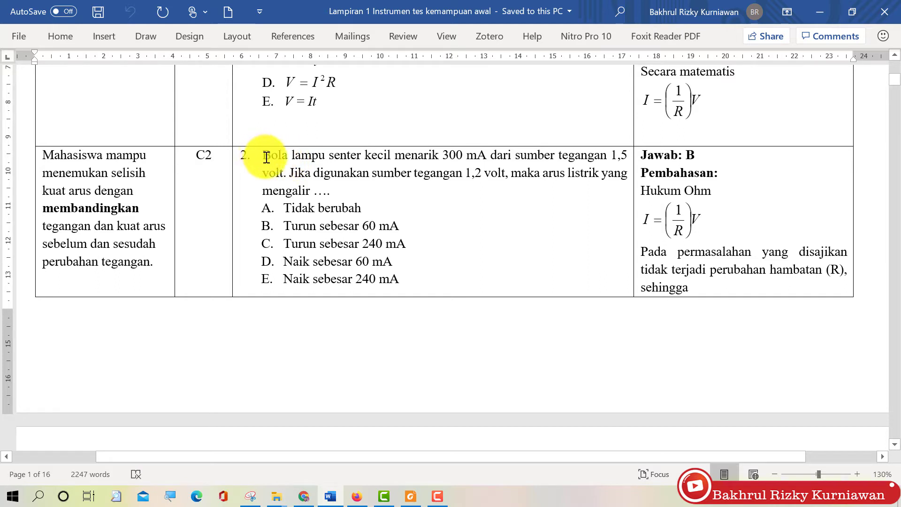
left_click_drag(266, 157, 332, 185)
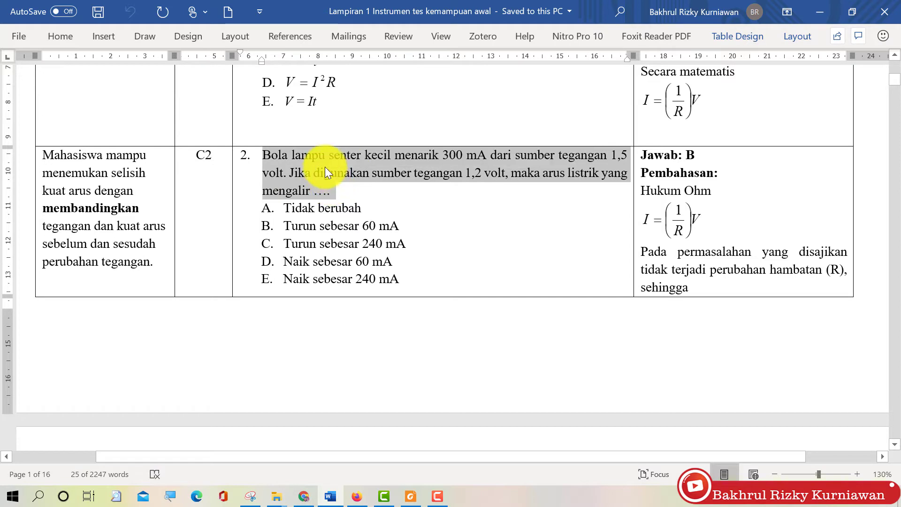
right_click(325, 167)
left_click(347, 109)
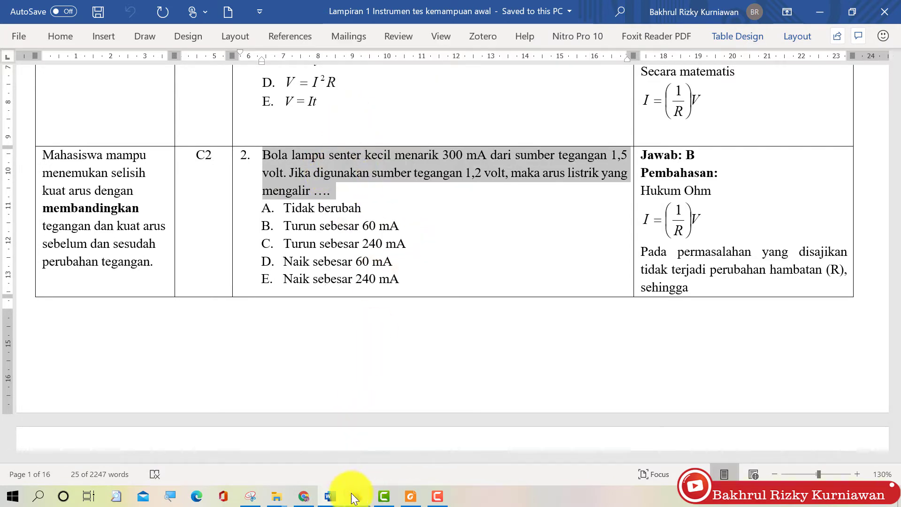
Paste the 300 mA flashlight-bulb text as the question, then select its options A–E in Word
left_click(303, 496)
right_click(290, 280)
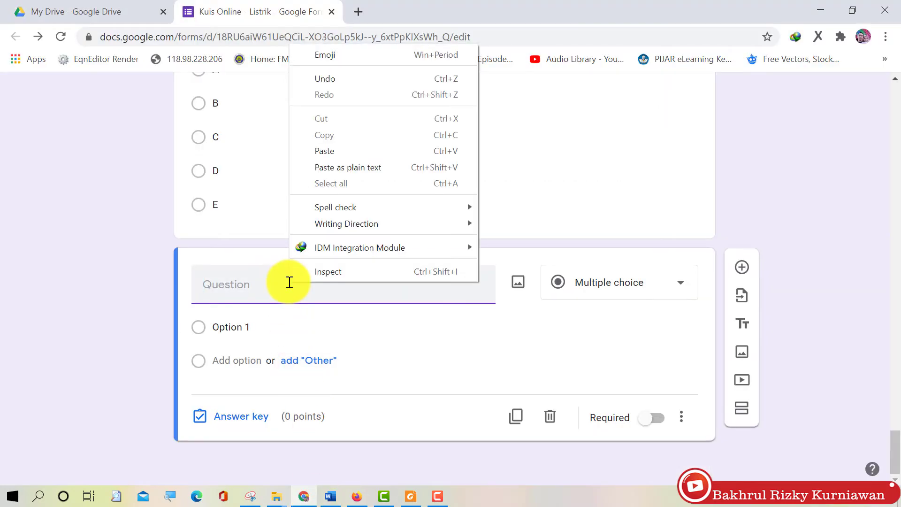
left_click(336, 151)
left_click(220, 286)
key("BackSpace")
key("BackSpace")
key("BackSpace")
key("BackSpace")
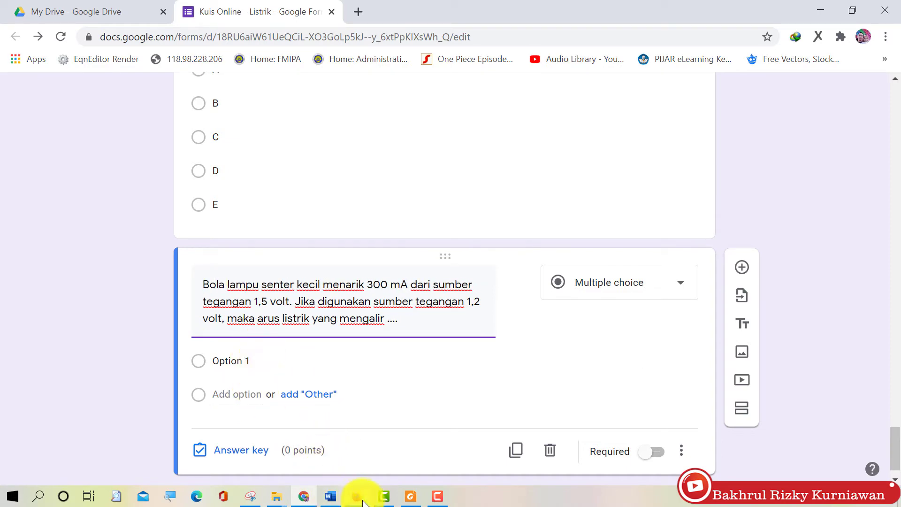
left_click(304, 498)
left_click_drag(283, 207, 417, 284)
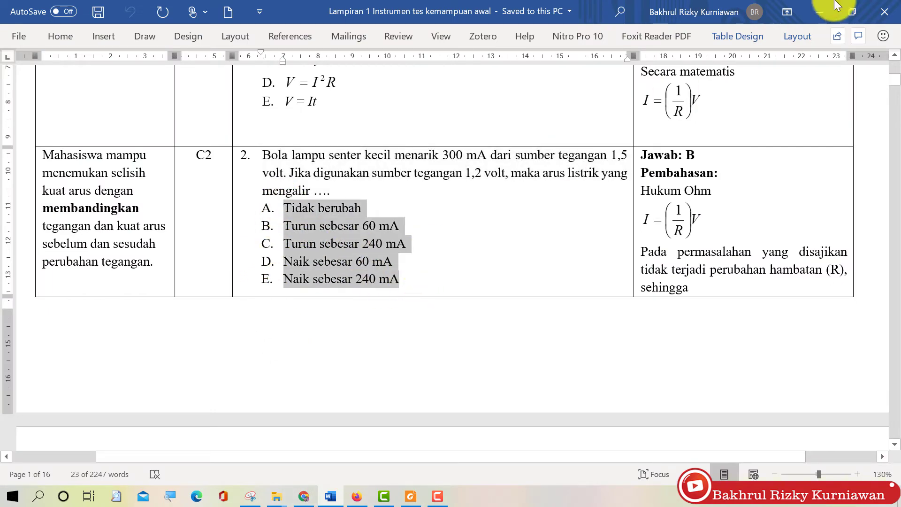
Paste question 2's options A–E into the new question's answer list
left_click(819, 11)
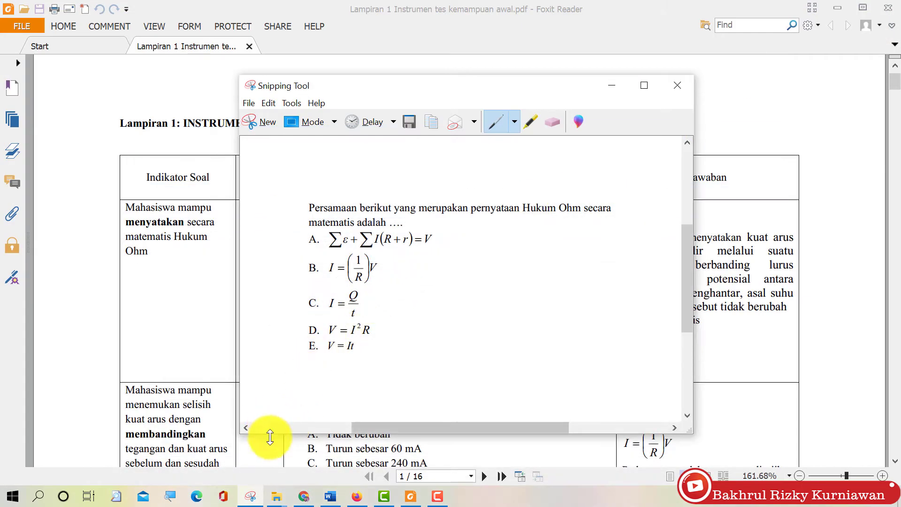
left_click(304, 496)
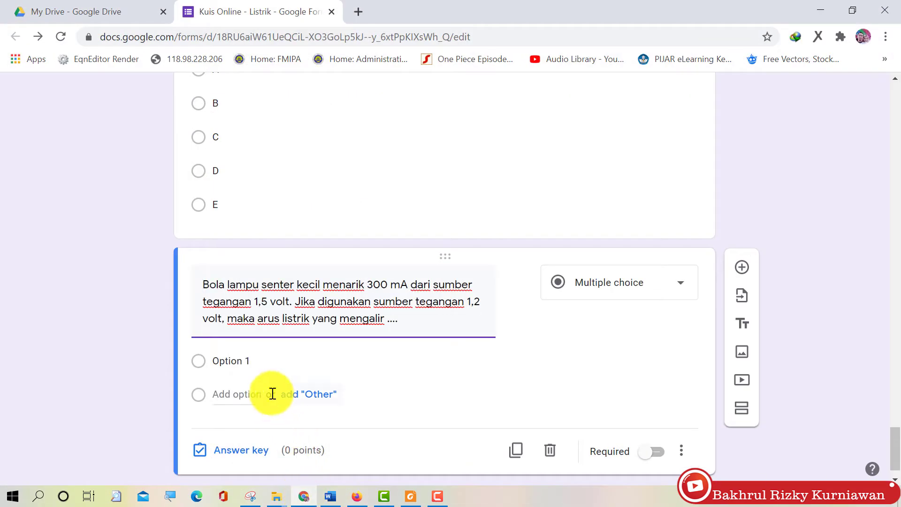
left_click(261, 367)
key("ctrl+v")
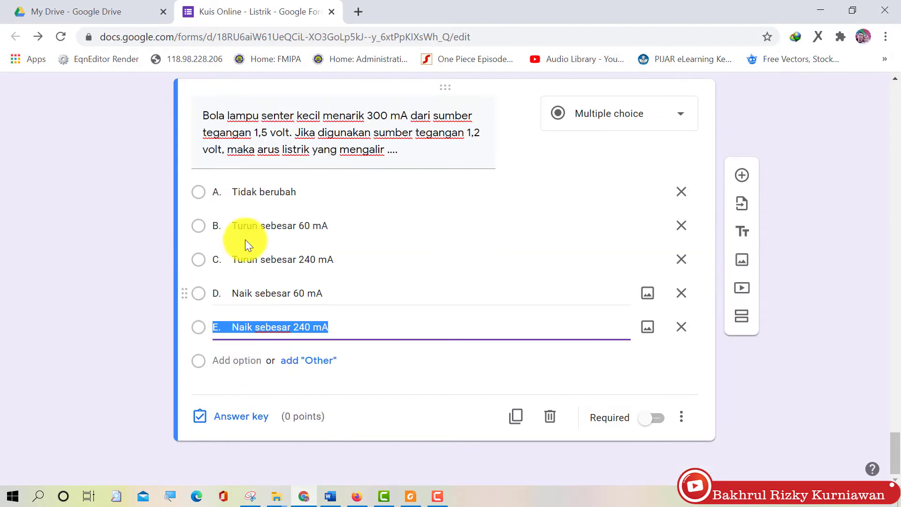
Strip the 'A.' to 'E.' letter prefixes from the pasted answer options
left_click(227, 188)
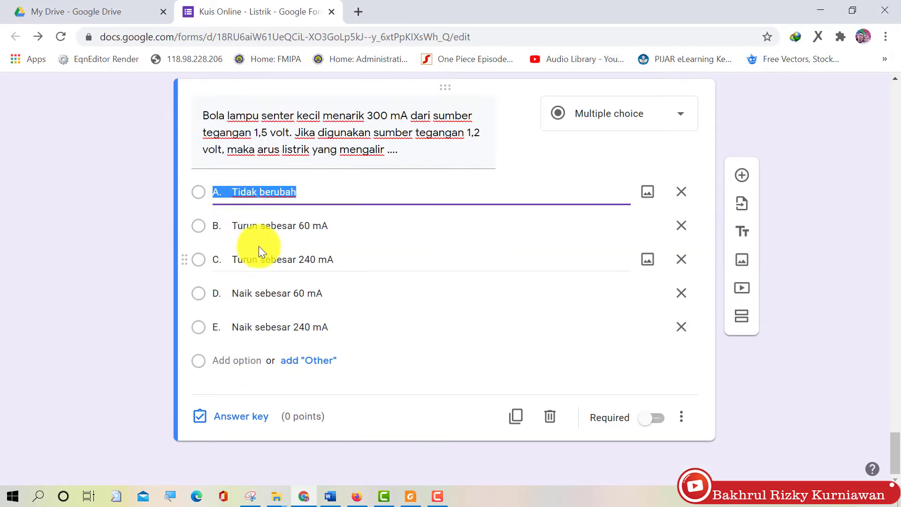
left_click(232, 189)
key("BackSpace")
key("BackSpace")
key("BackSpace")
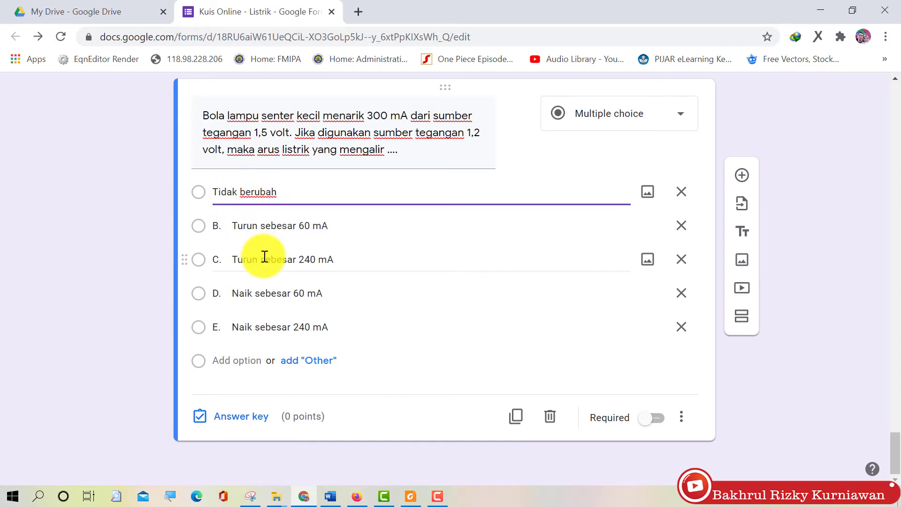
key("Down")
key("Left")
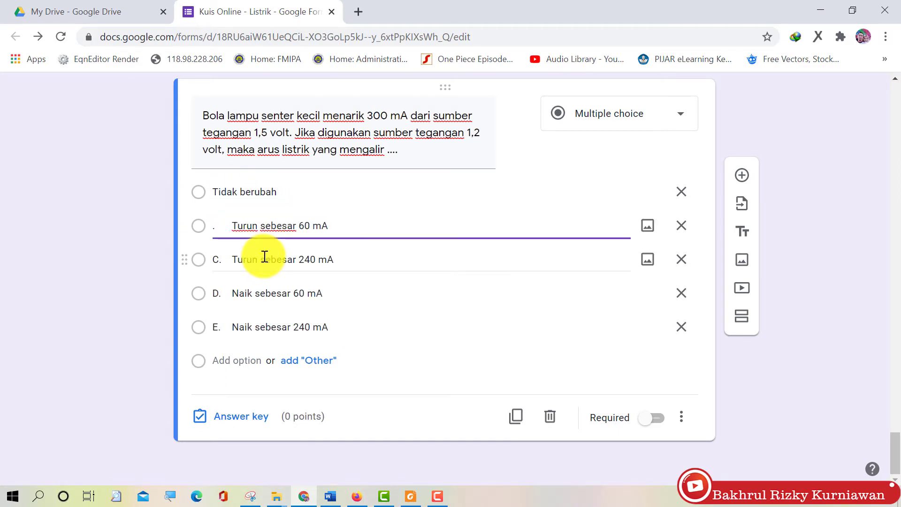
key("Delete")
key("Down")
key("Left")
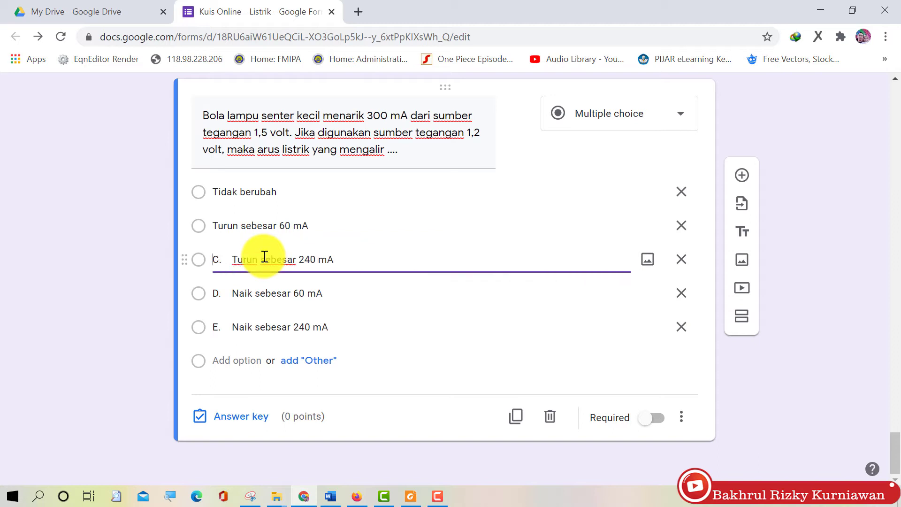
key("Delete")
key("Delete")
key("Delete")
key("Down")
key("Left")
key("Delete")
key("Delete")
key("Delete")
key("Down")
key("Left")
key("Delete")
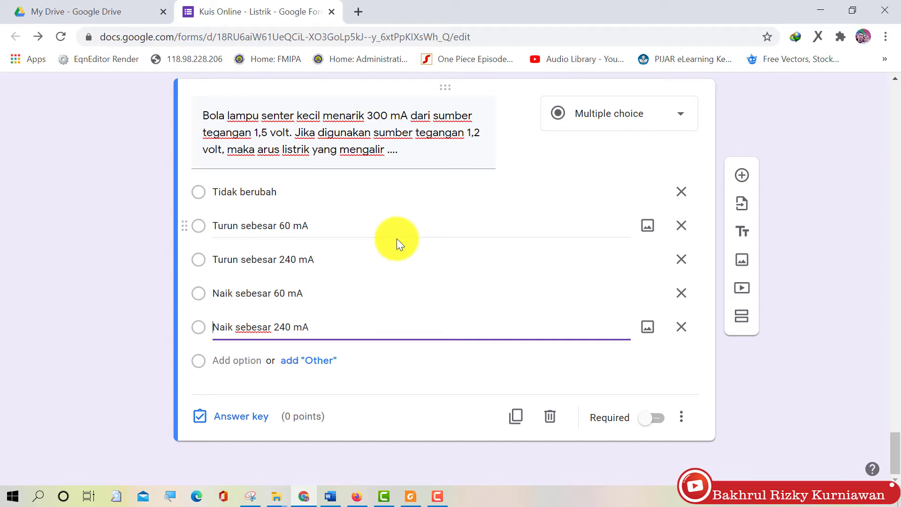
Mark 'Turun sebesar 60 mA' as the correct answer, worth 10 points
left_click(682, 424)
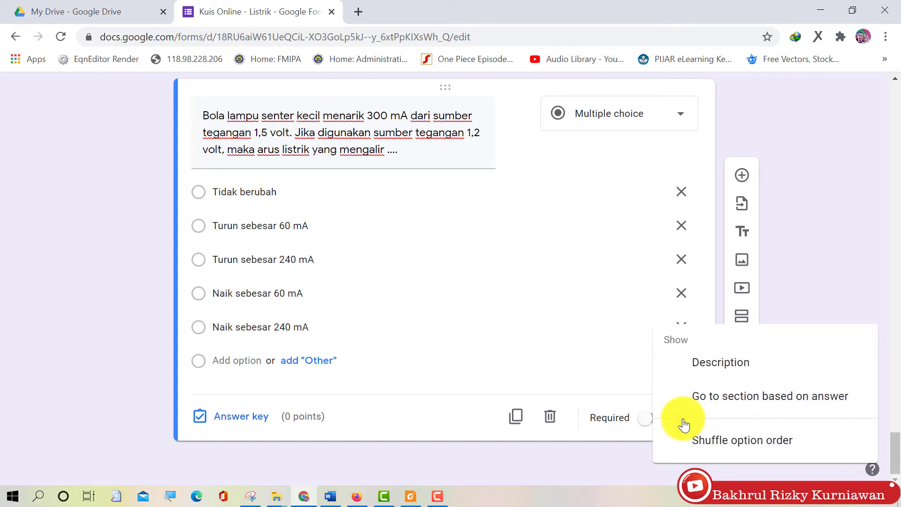
left_click(729, 450)
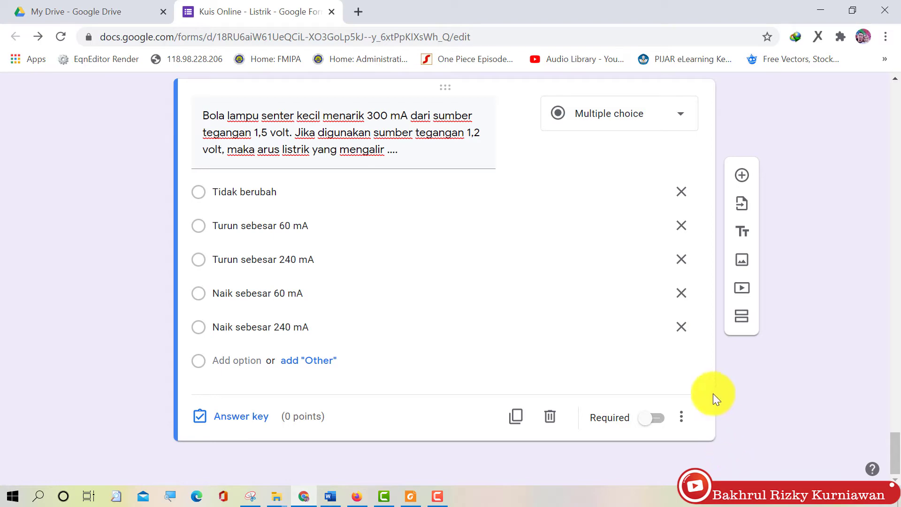
left_click(232, 424)
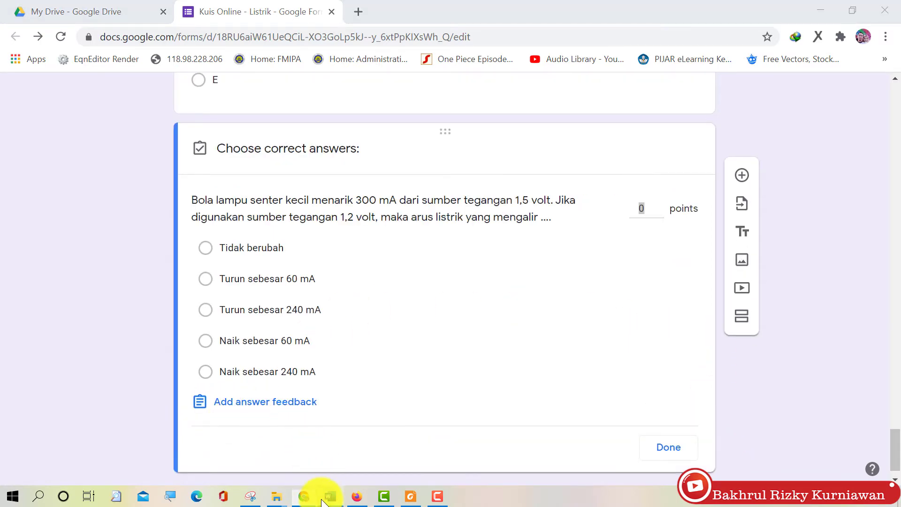
left_click(327, 493)
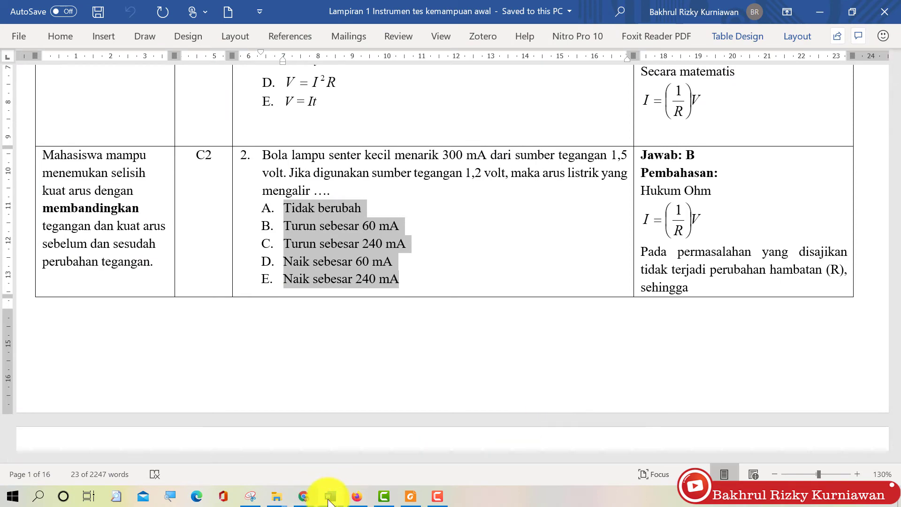
left_click(304, 496)
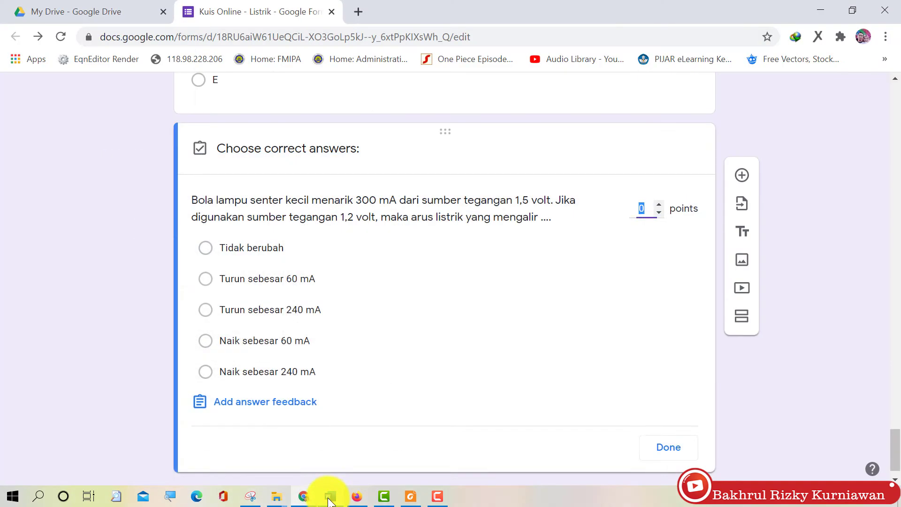
left_click(248, 279)
left_click(639, 208)
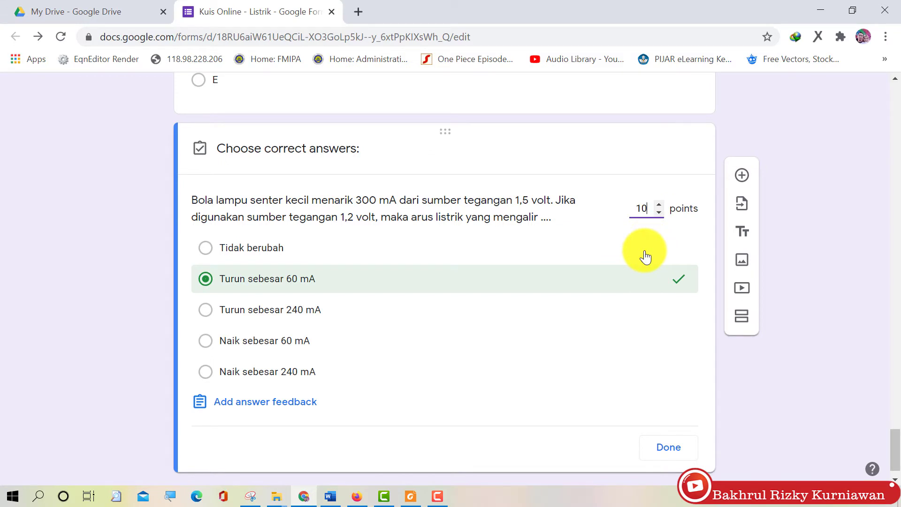
left_click(668, 447)
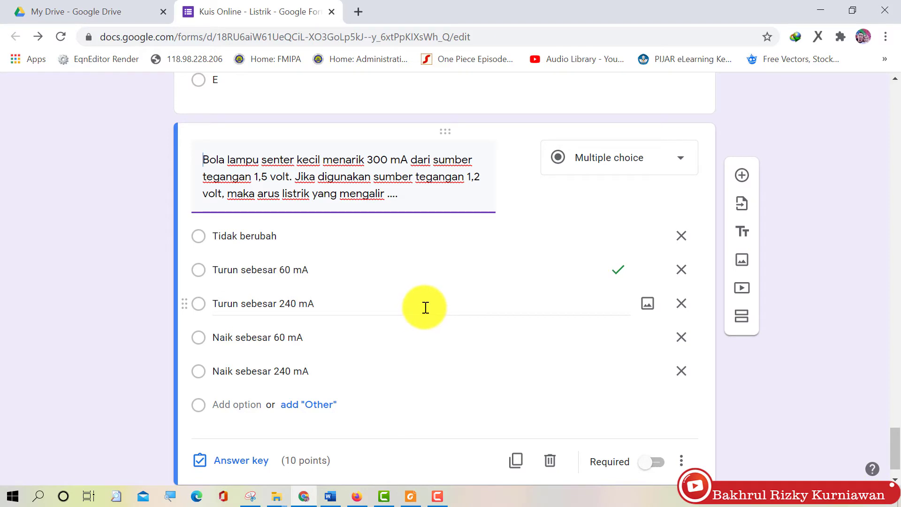
Make the flashlight-bulb question required and reselect it for editing
left_click(656, 463)
scroll(597, 288, "up", 13)
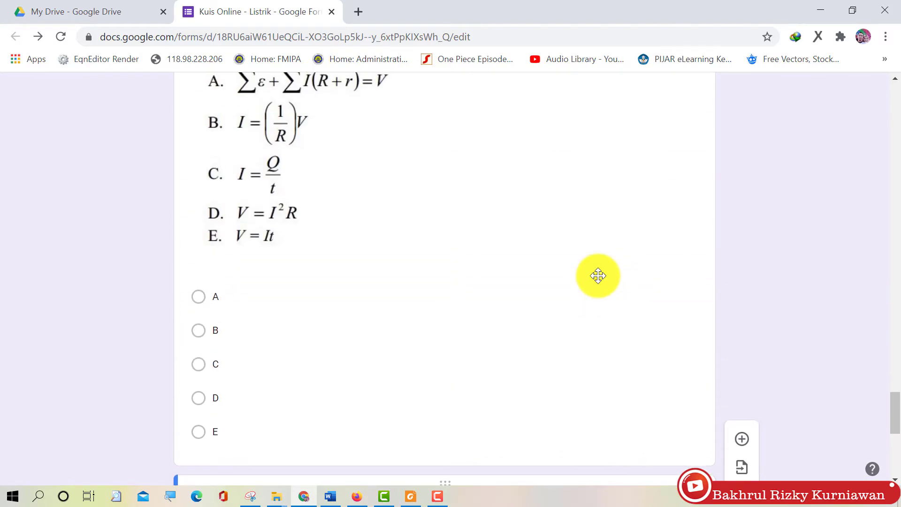
left_click(605, 327)
scroll(605, 329, "down", 9)
left_click(649, 388)
scroll(646, 387, "down", 5)
left_click(610, 330)
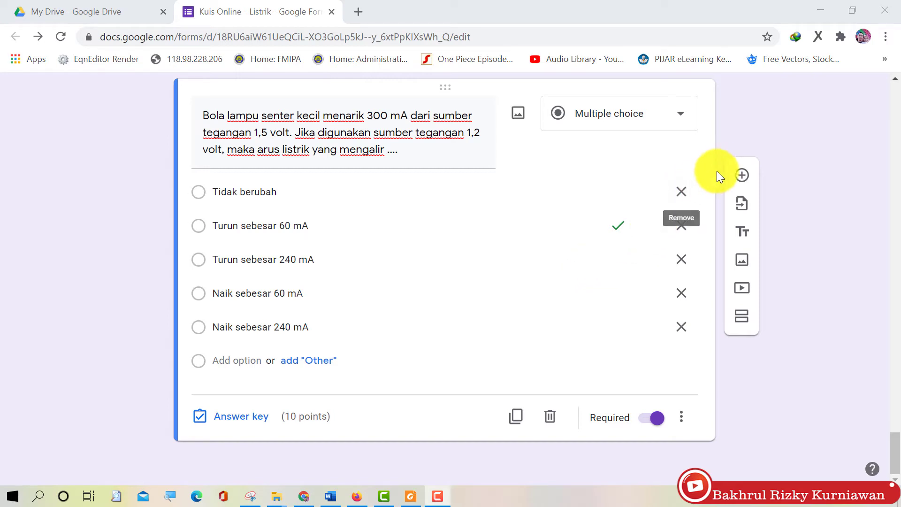
Add a blank multiple-choice question and show question 3 with its Gambar 3.1 graph in Word
left_click(742, 176)
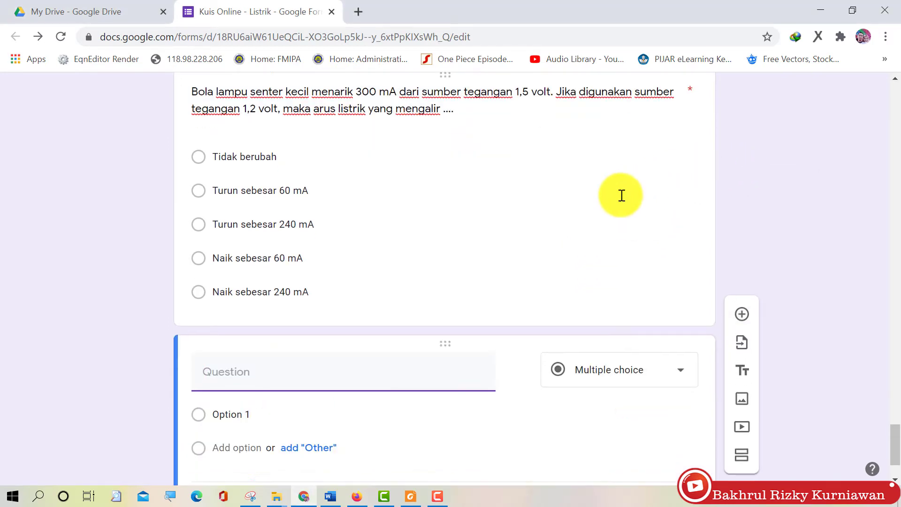
left_click(328, 500)
scroll(418, 280, "down", 20)
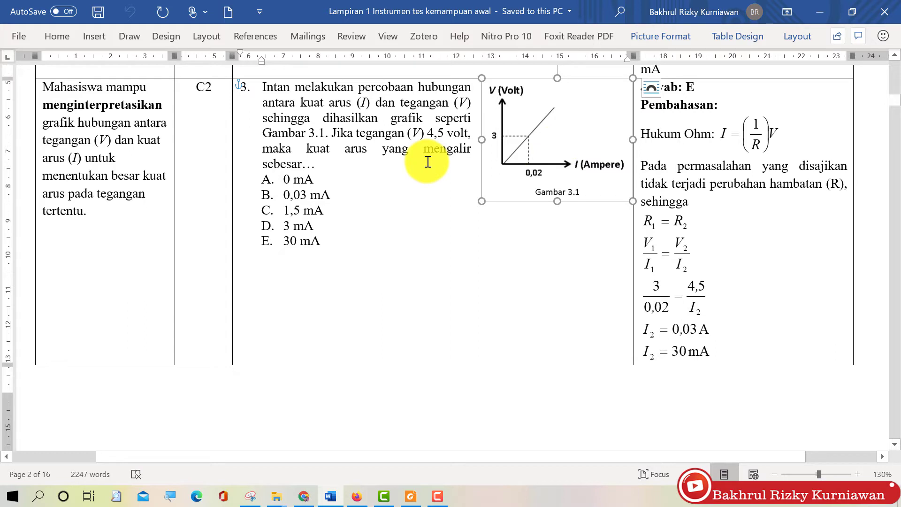
Save the Gambar 3.1 graph as JPEG picture '03' and select question 3's wording
right_click(558, 133)
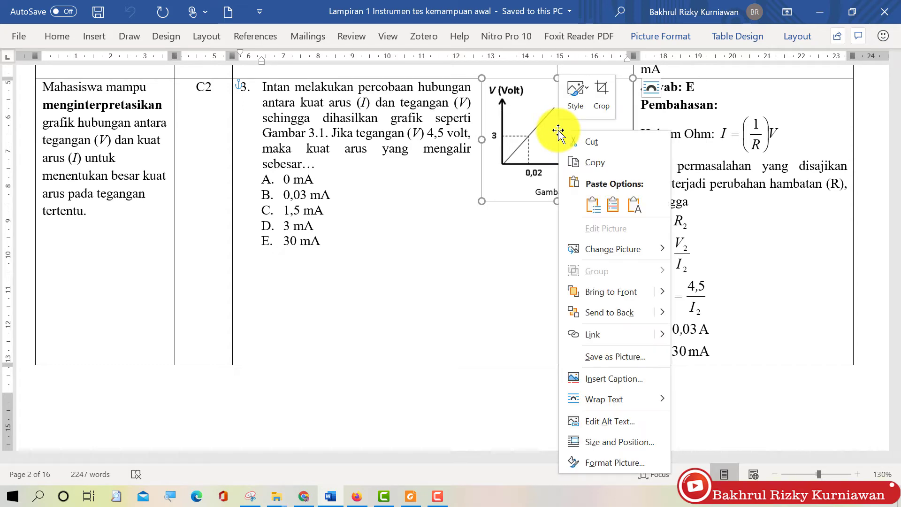
left_click(601, 357)
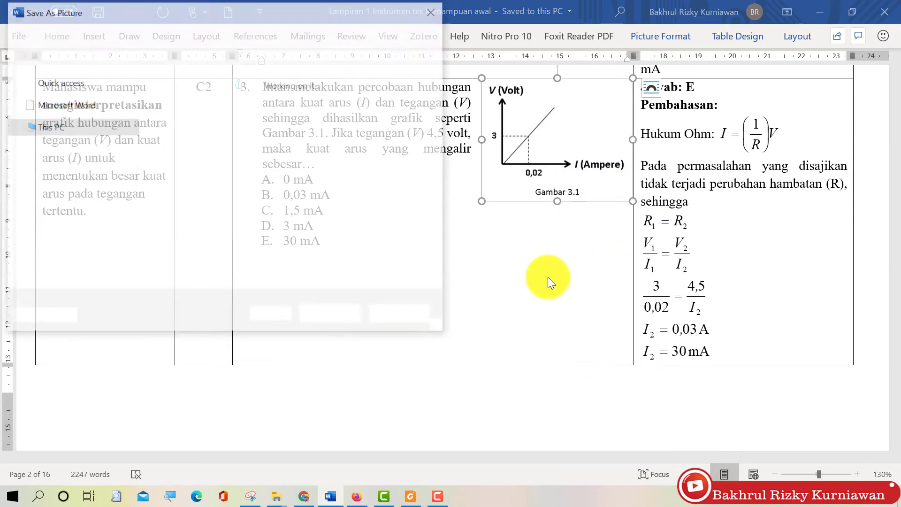
left_click(183, 271)
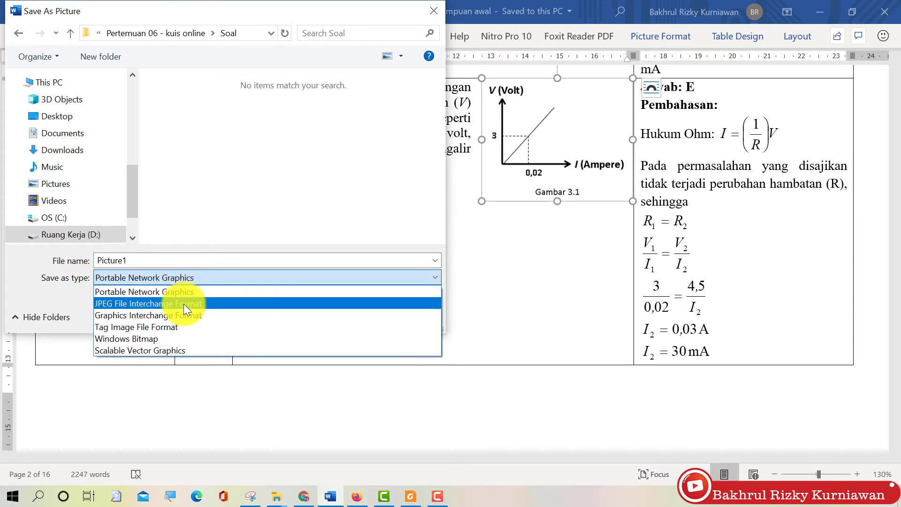
left_click(184, 303)
double_click(183, 258)
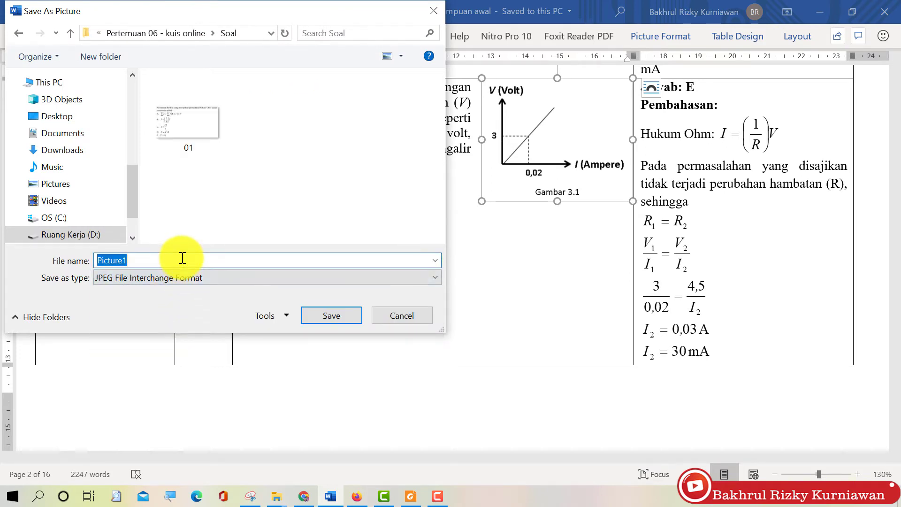
type("03")
left_click(329, 317)
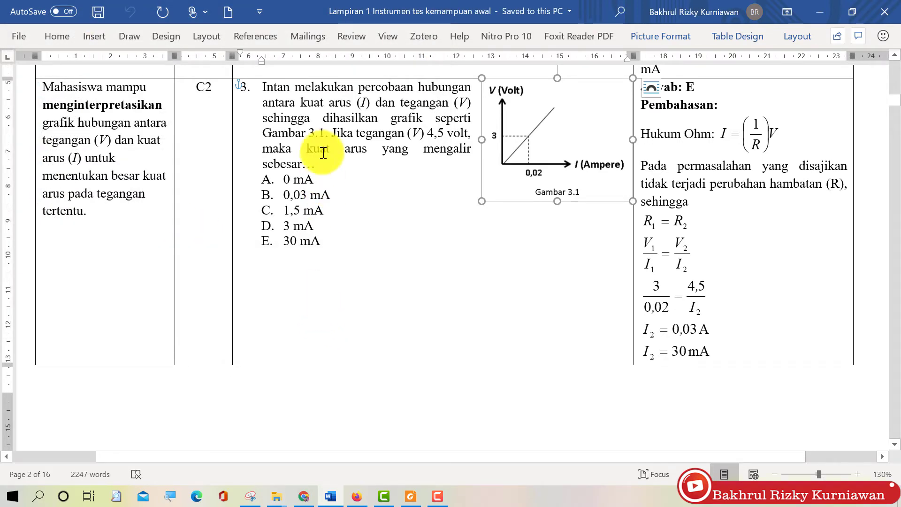
left_click(265, 87)
left_click_drag(286, 103, 316, 155)
key("ctrl+c")
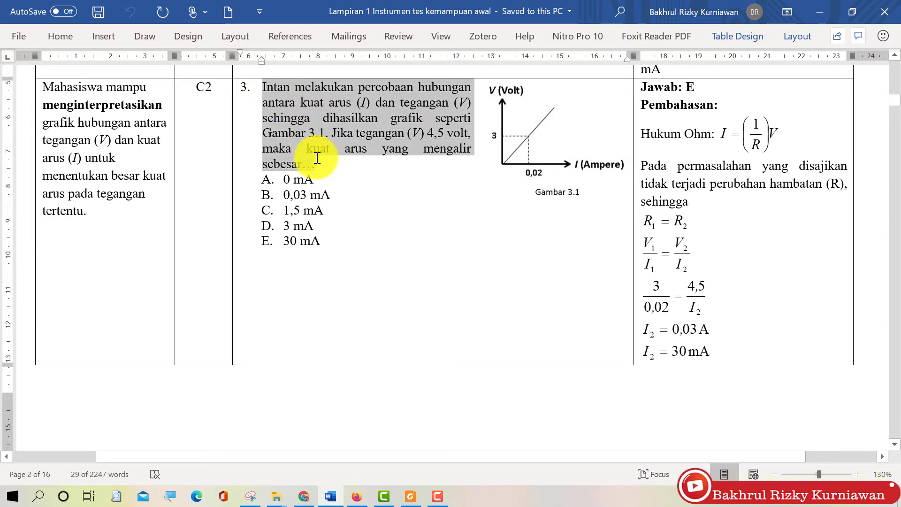
Paste question 3's wording into the new question and attach graph image 03
left_click(304, 496)
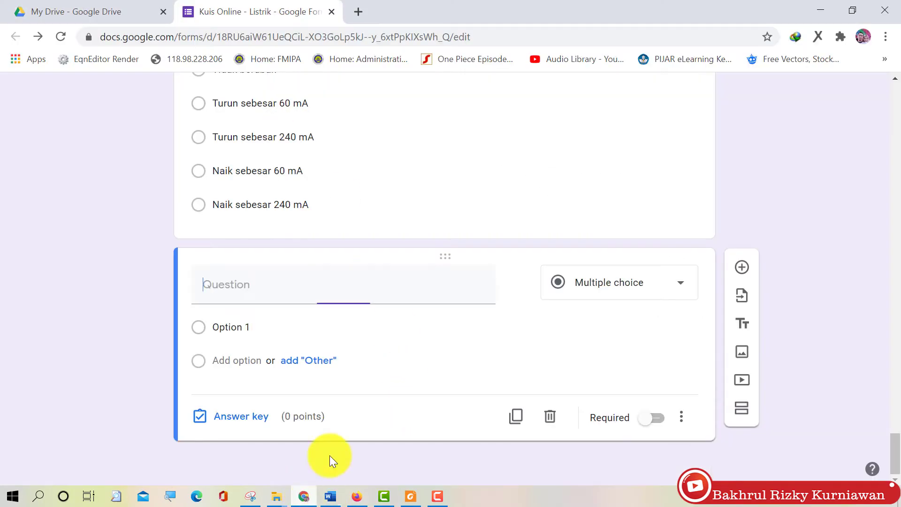
left_click(328, 308)
key("ctrl+v")
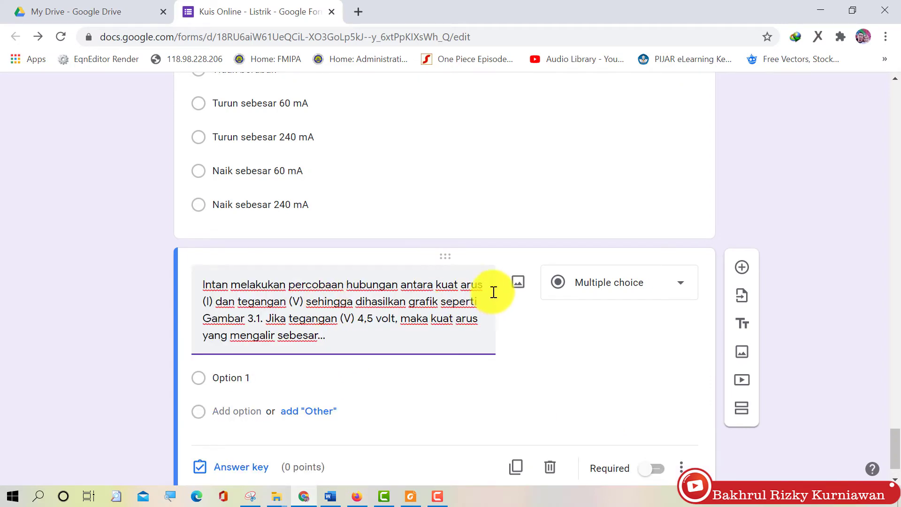
left_click(525, 289)
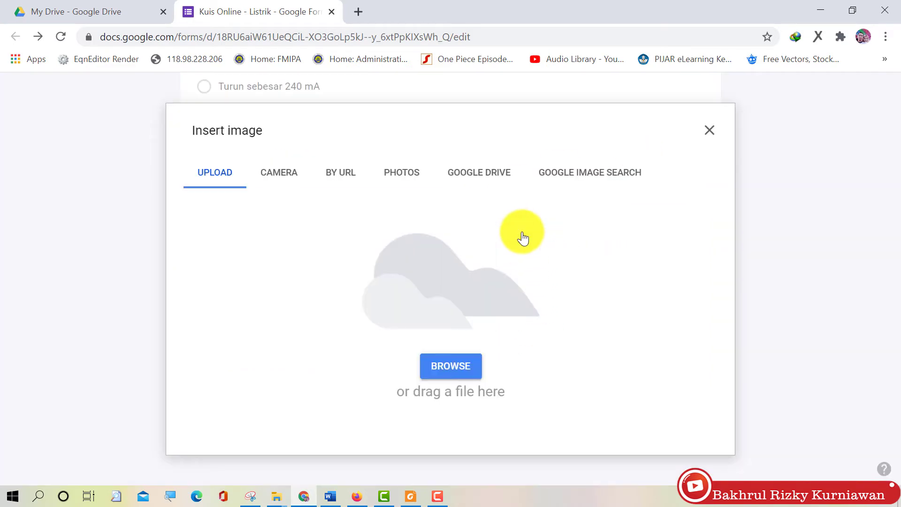
left_click(450, 367)
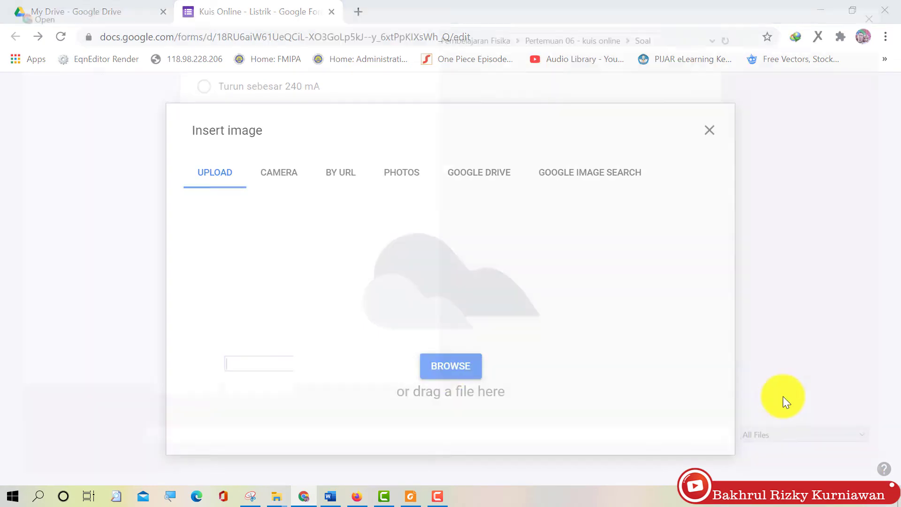
left_click(253, 132)
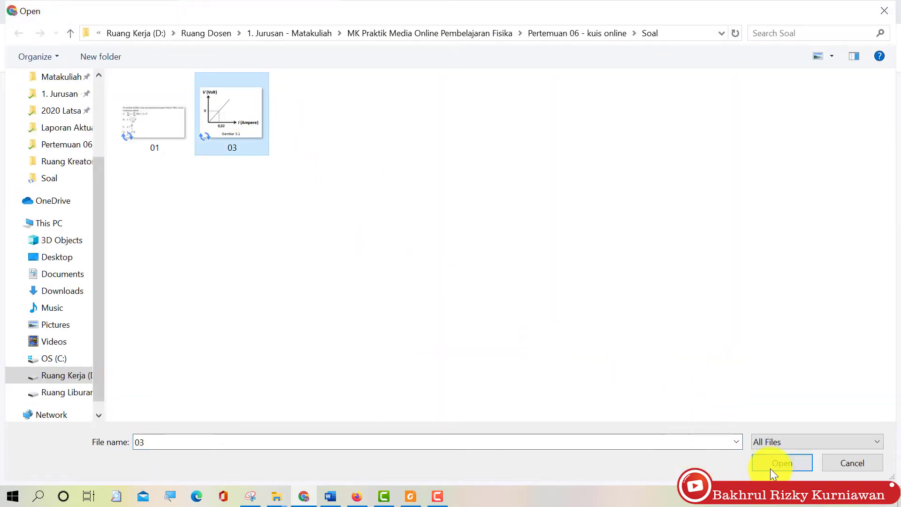
left_click(770, 466)
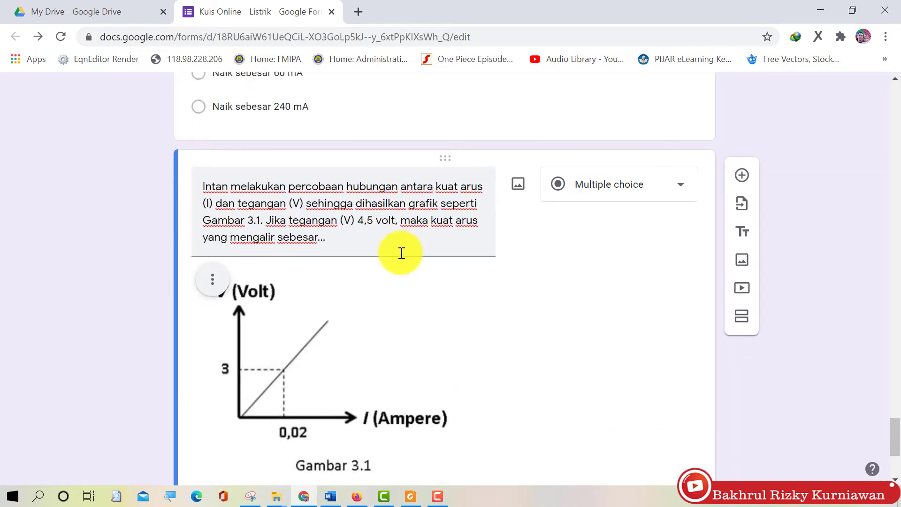
Check option E's 30 mA answer in Word and append 'mA' to the question text
scroll(402, 253, "down", 1)
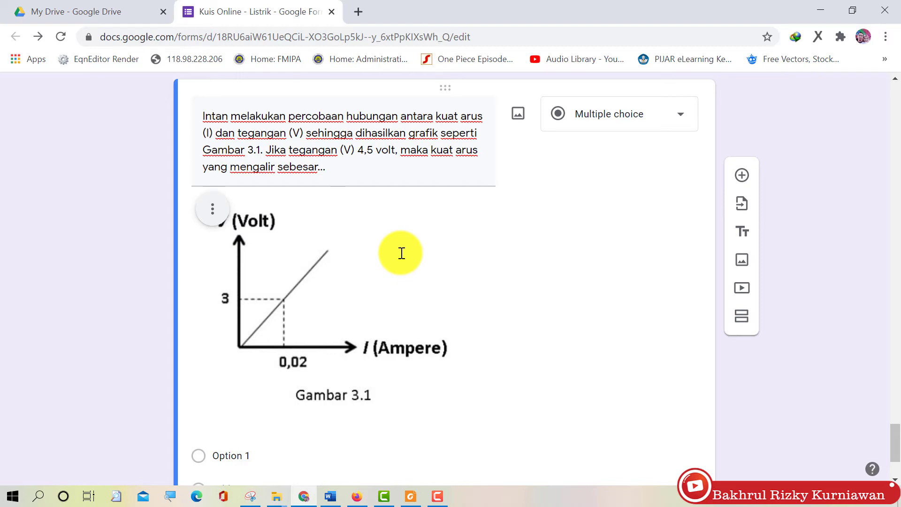
scroll(394, 282, "down", 1)
left_click(330, 496)
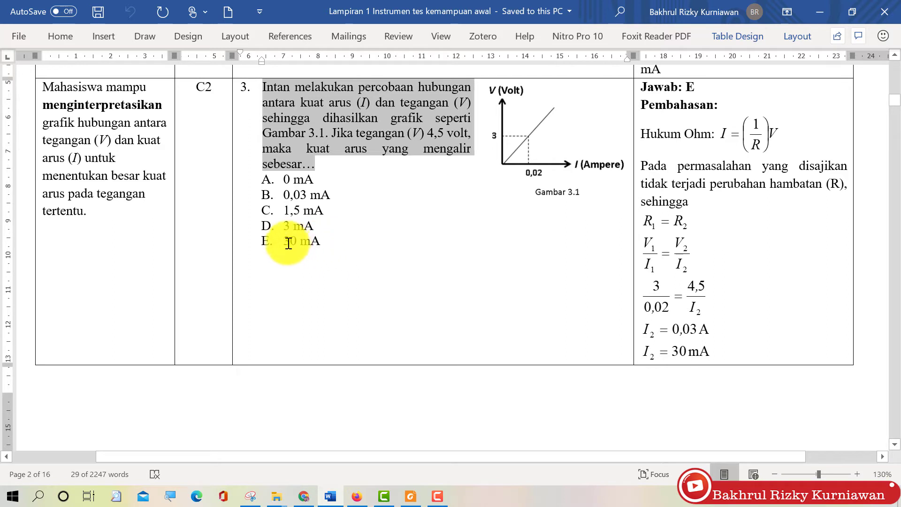
left_click_drag(284, 241, 323, 243)
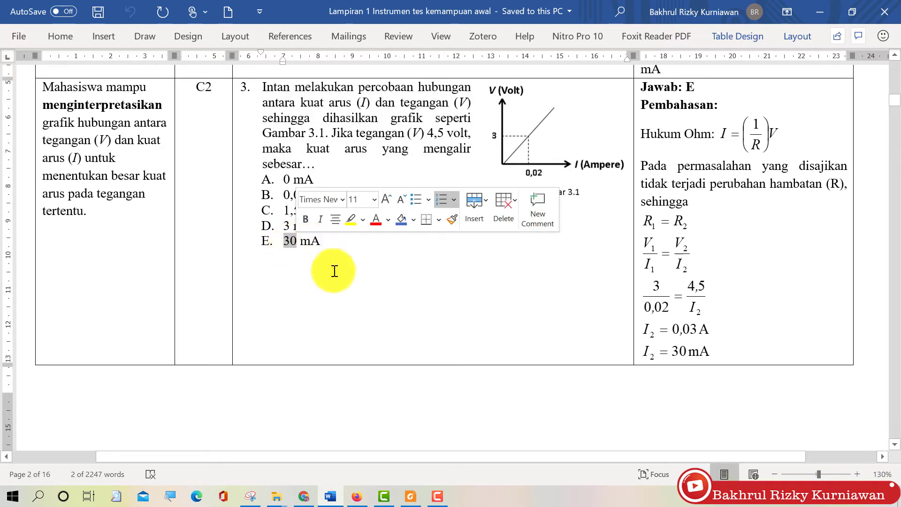
left_click(811, 18)
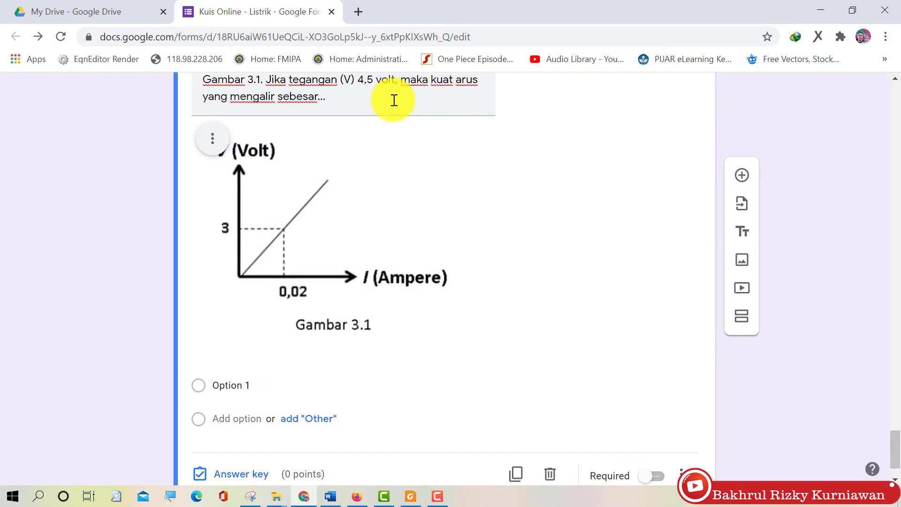
left_click(392, 98)
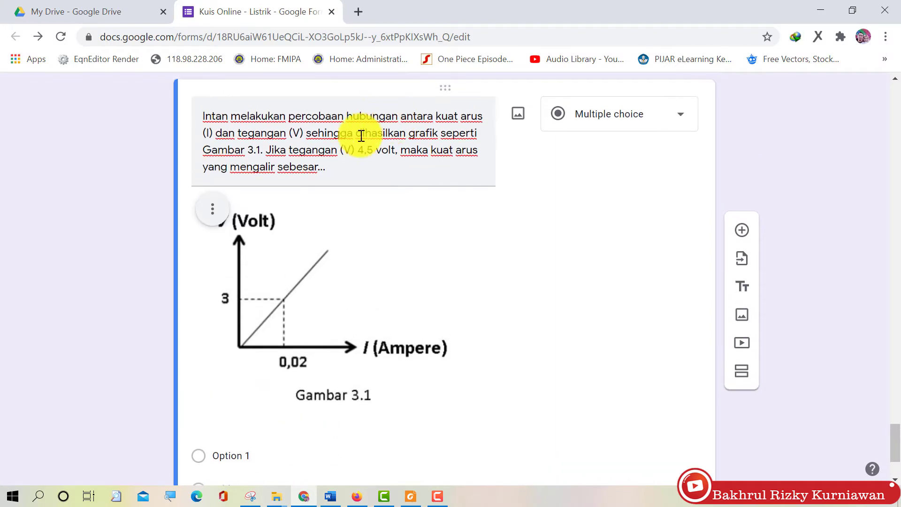
triple_click(350, 171)
left_click(350, 172)
type("mA")
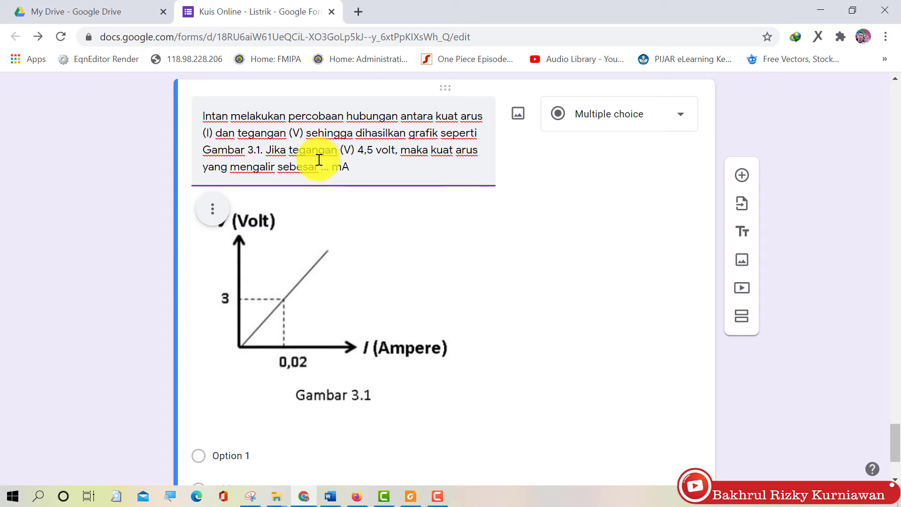
Change the graph question's type to Short answer
left_click(629, 116)
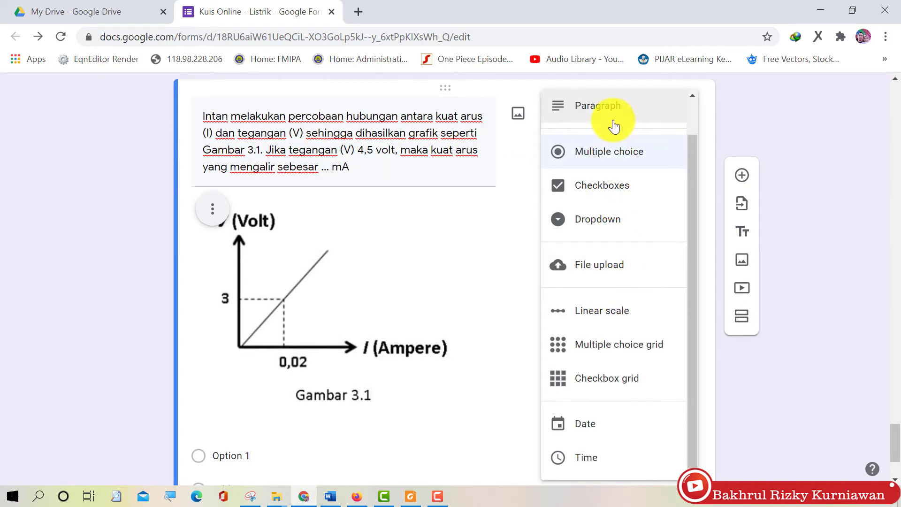
scroll(609, 155, "up", 1)
left_click(610, 123)
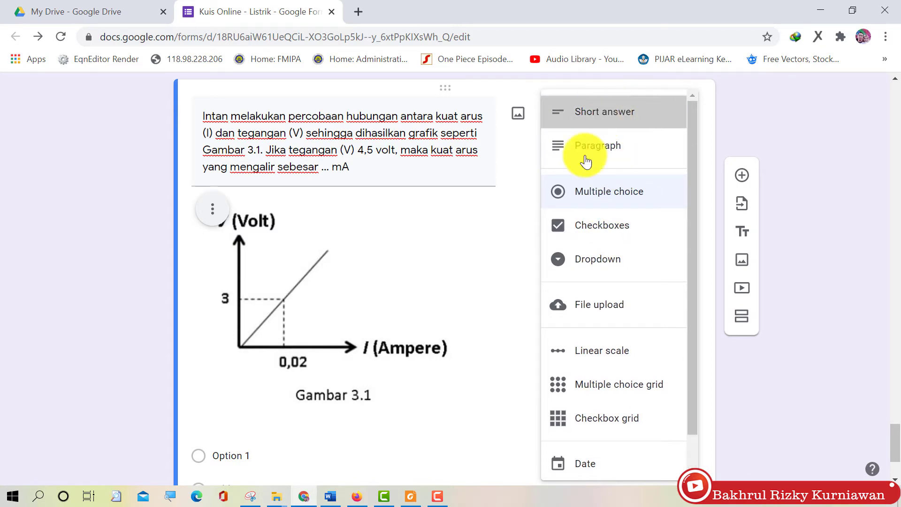
scroll(542, 201, "down", 2)
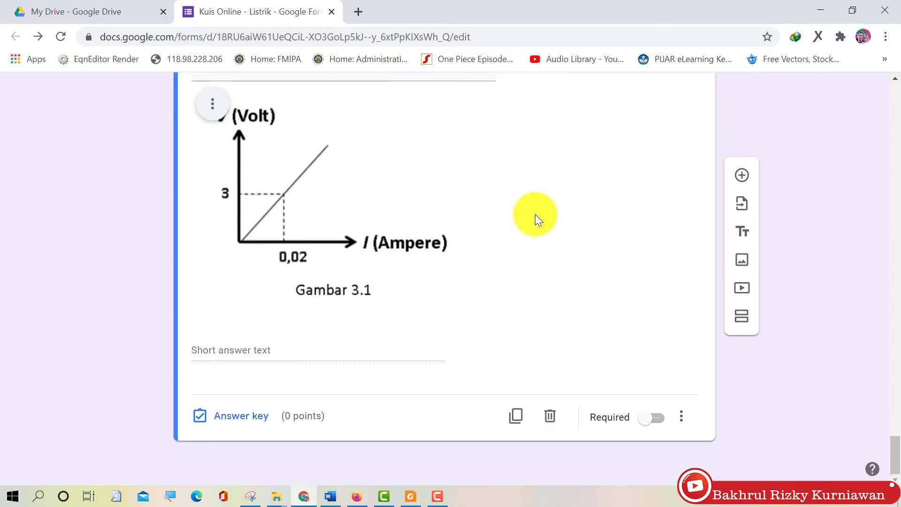
Set 30 as the only correct answer, other answers incorrect, worth 10 points
left_click(239, 416)
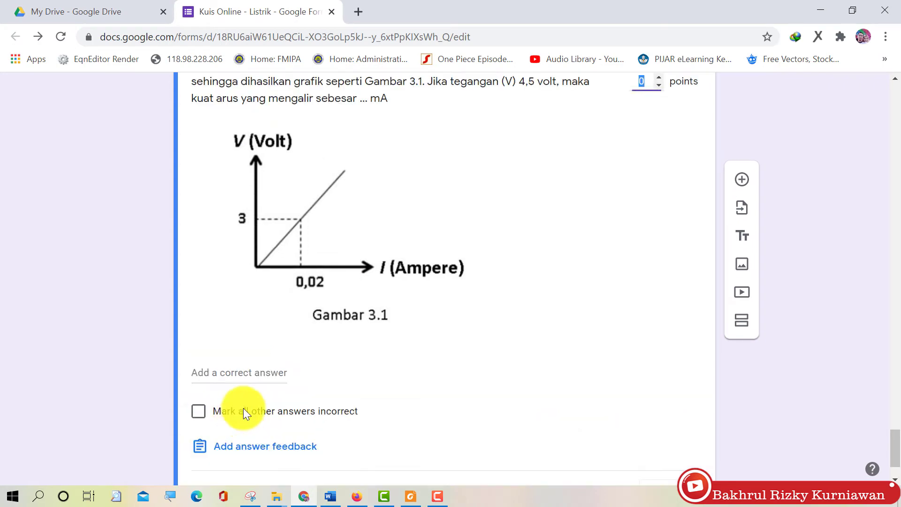
left_click(264, 375)
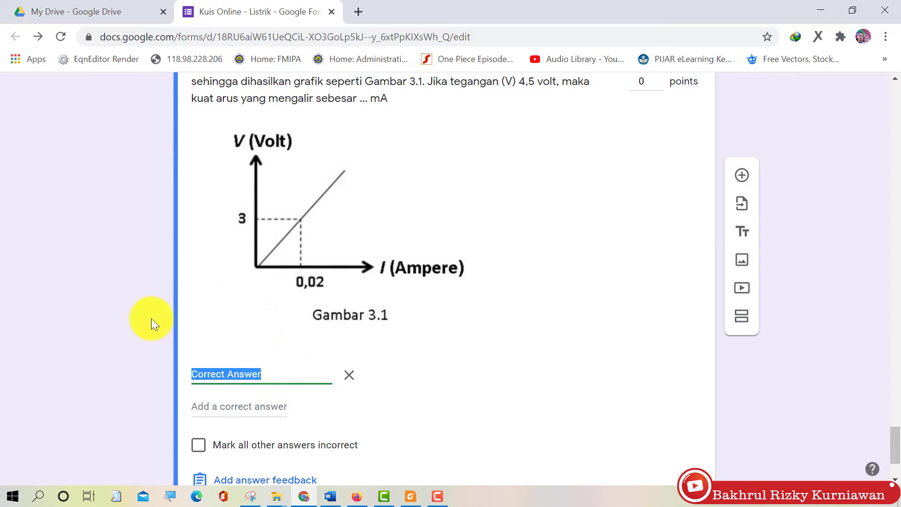
type("30")
scroll(269, 339, "down", 2)
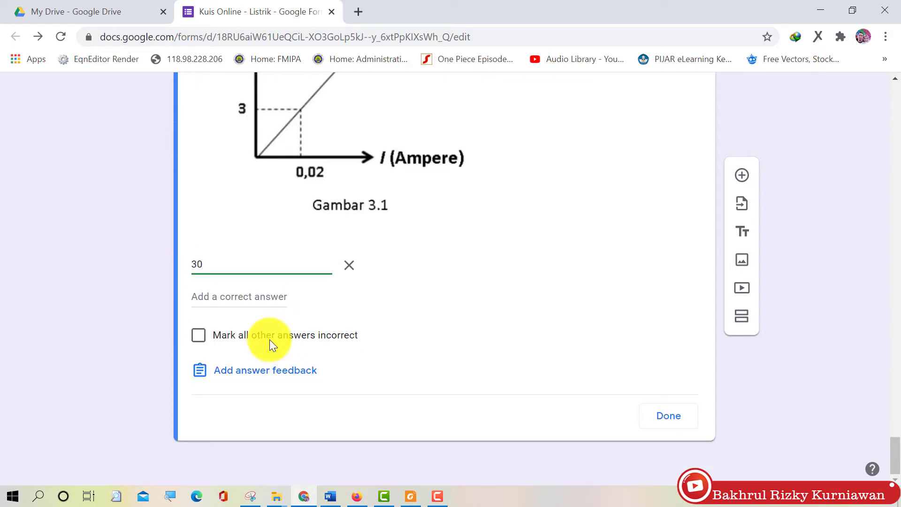
left_click(199, 344)
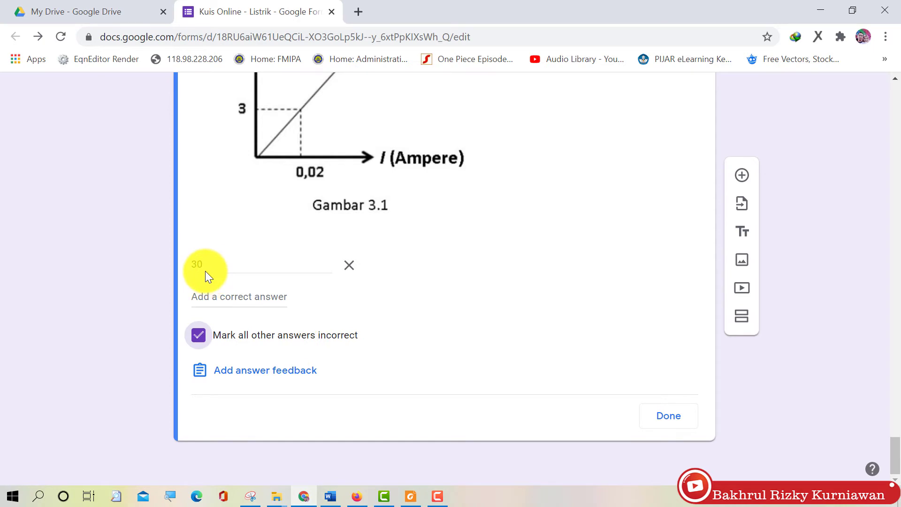
scroll(485, 290, "up", 3)
left_click(644, 110)
type("10")
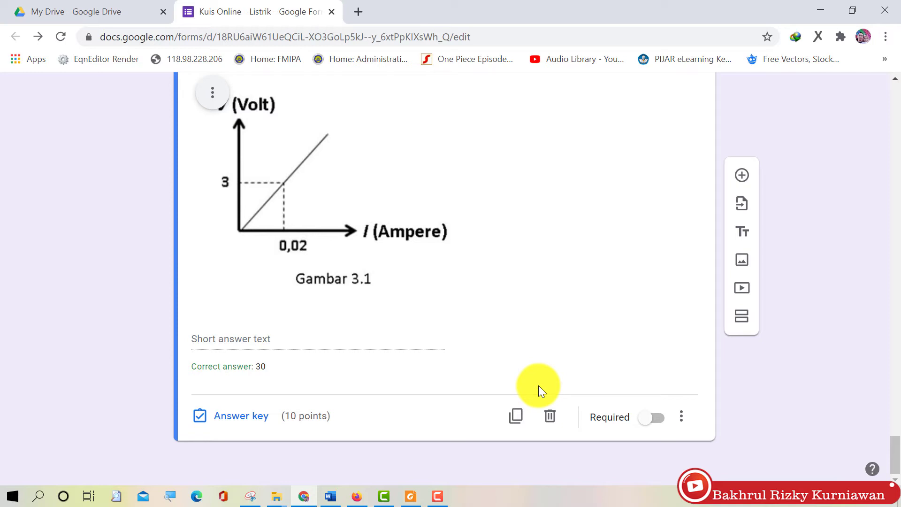
Add response validation accepting only numbers between 0 and 100
left_click(682, 416)
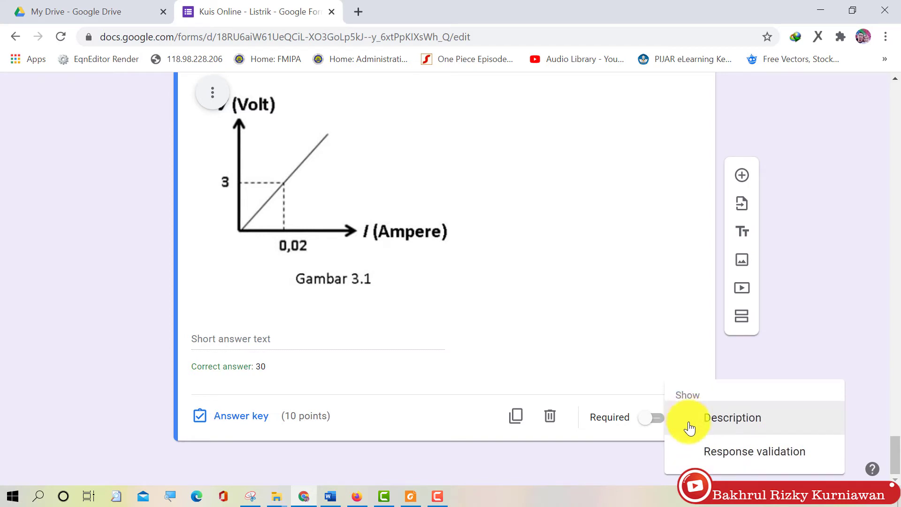
left_click(696, 452)
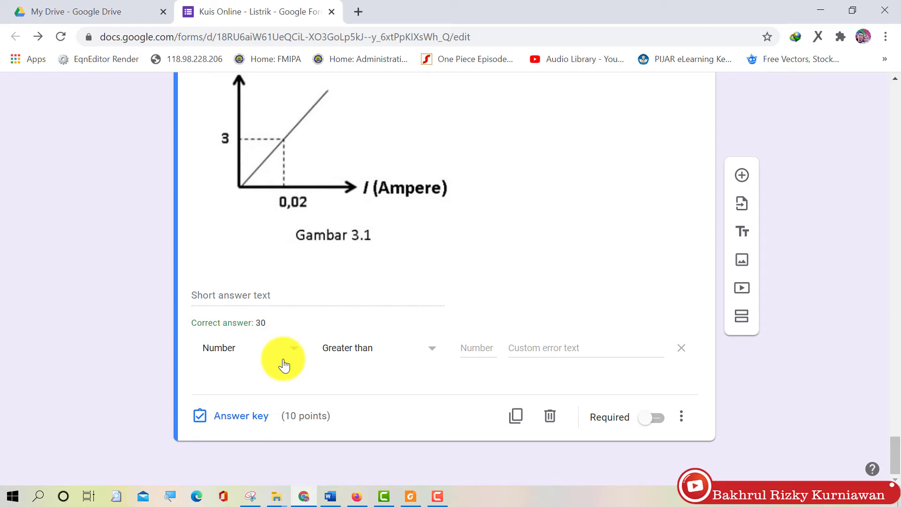
left_click(403, 350)
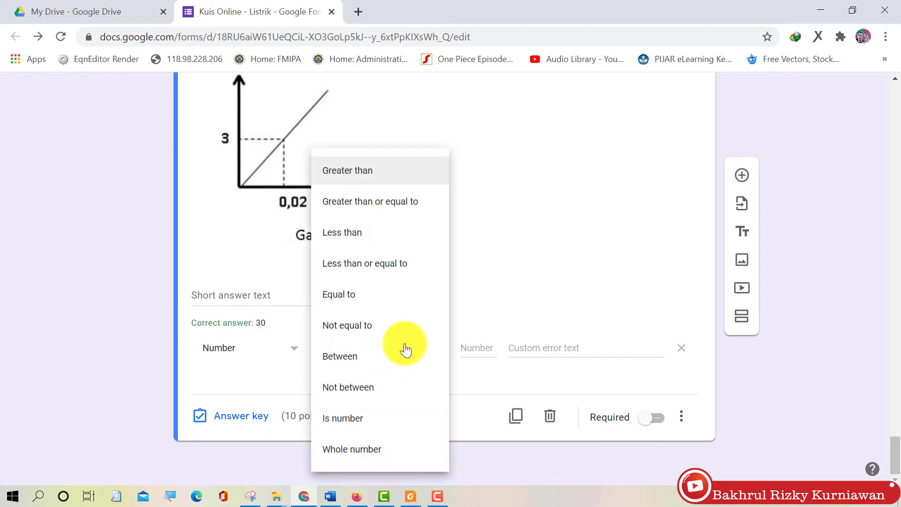
left_click(540, 312)
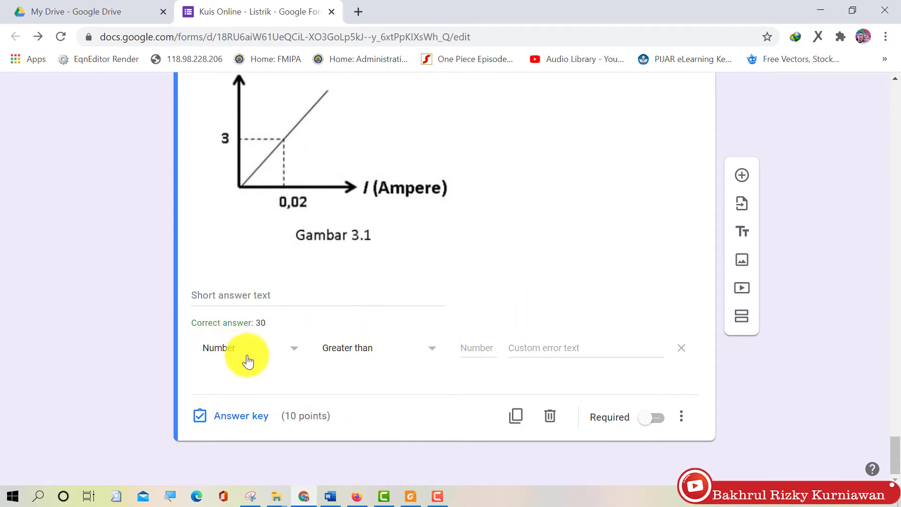
left_click(422, 357)
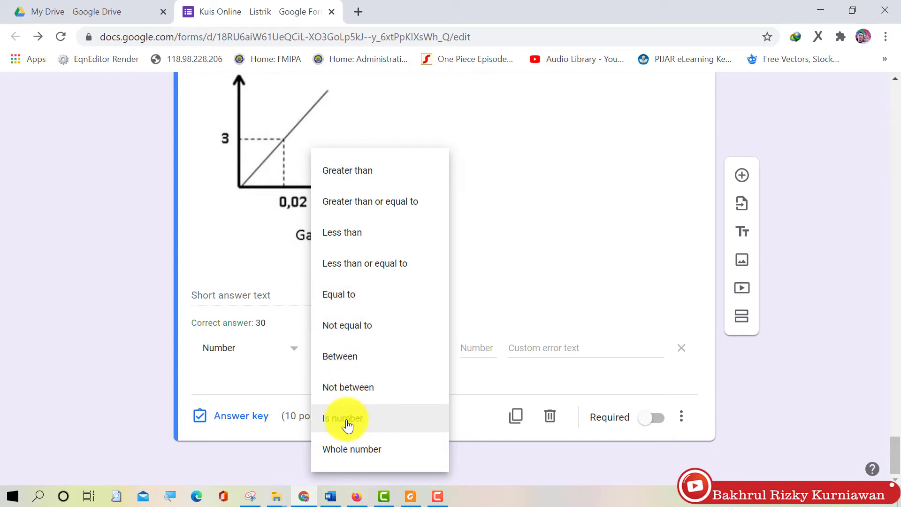
left_click(348, 360)
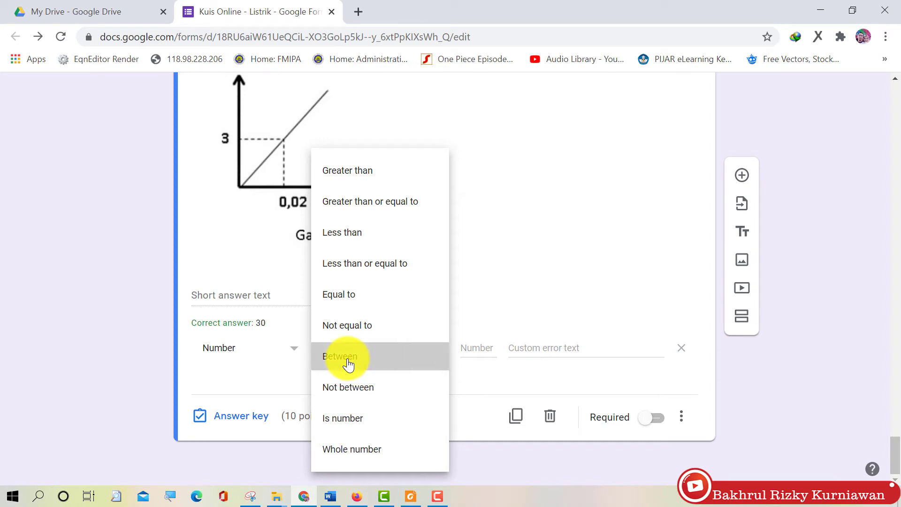
left_click(467, 347)
type("0")
left_click(542, 351)
type("10")
left_click(536, 298)
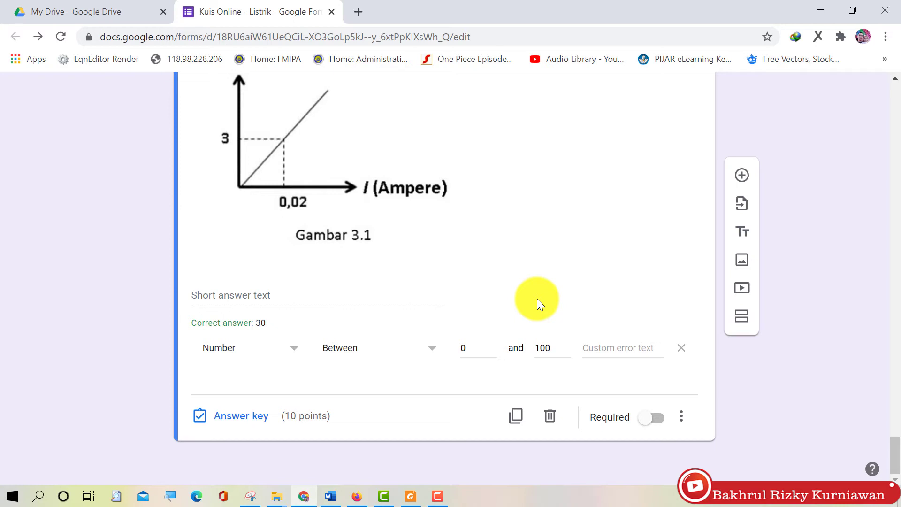
Paste a custom validation error message, then insert a new blank question
left_click(588, 355)
type("Jawaban antara 0 - 100")
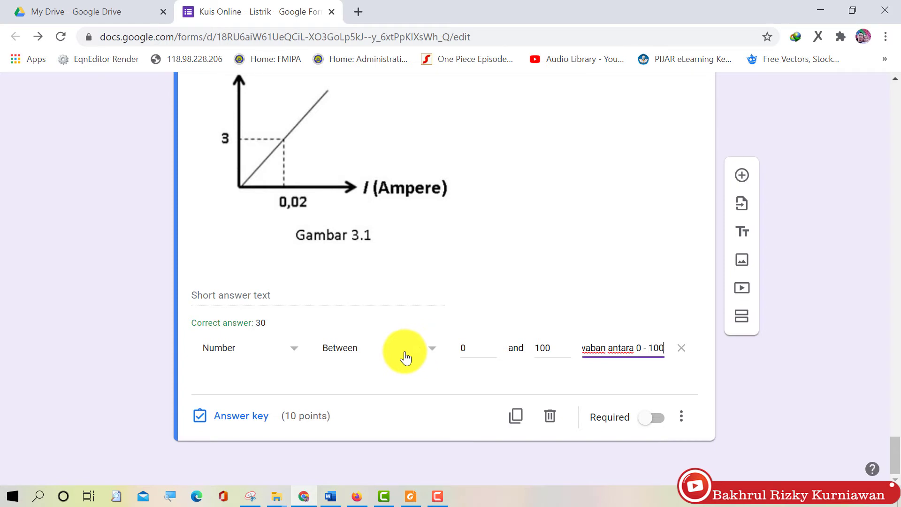
left_click(422, 387)
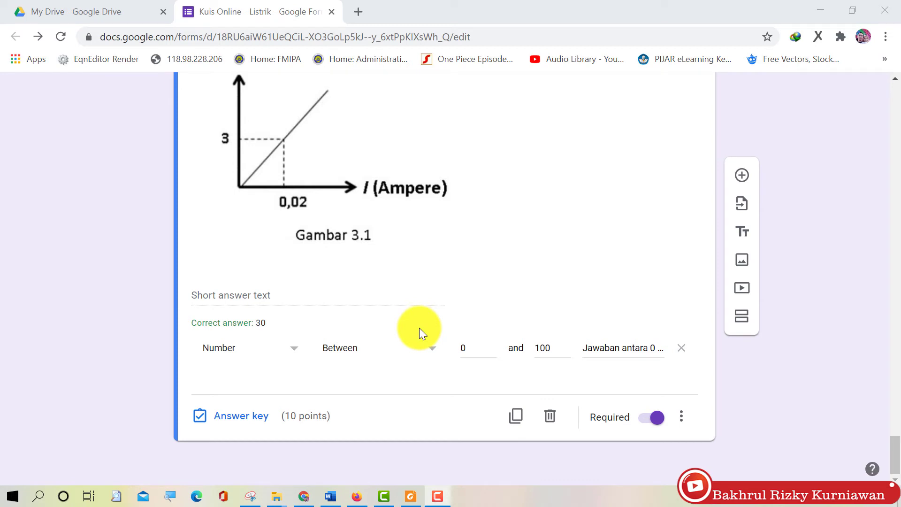
left_click(742, 175)
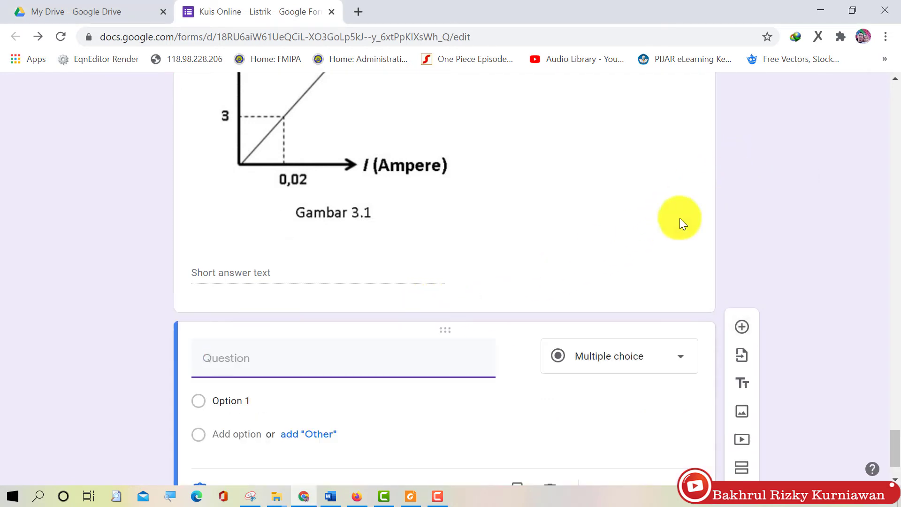
Switch back to the Word test document and scroll to question 5 on wire resistance factors
left_click(328, 495)
scroll(410, 275, "up", 20)
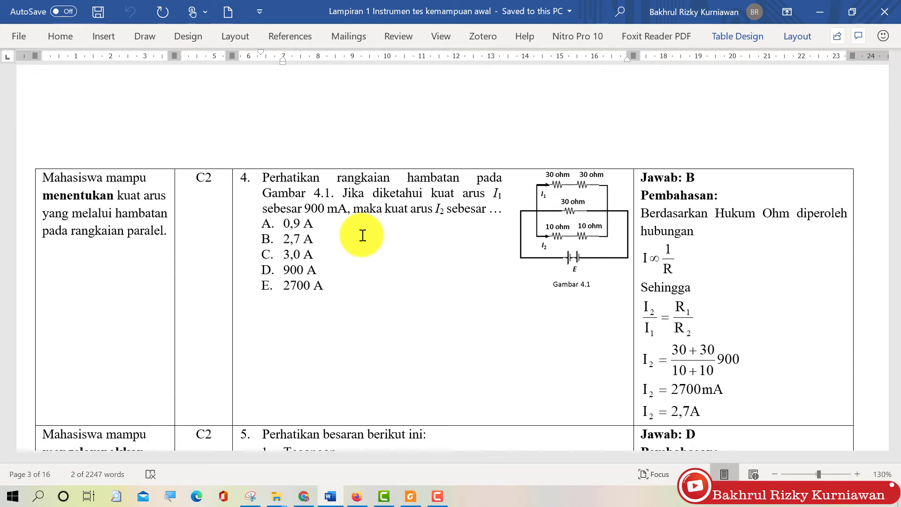
scroll(363, 235, "down", 5)
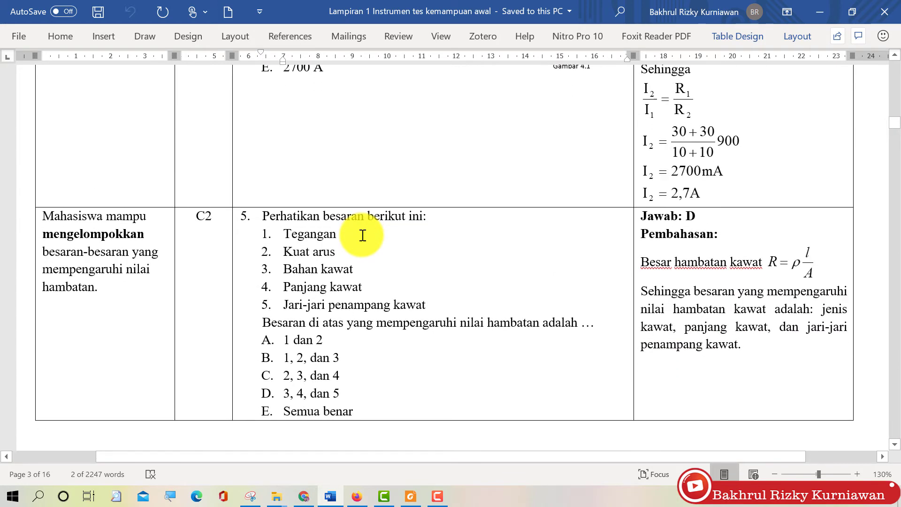
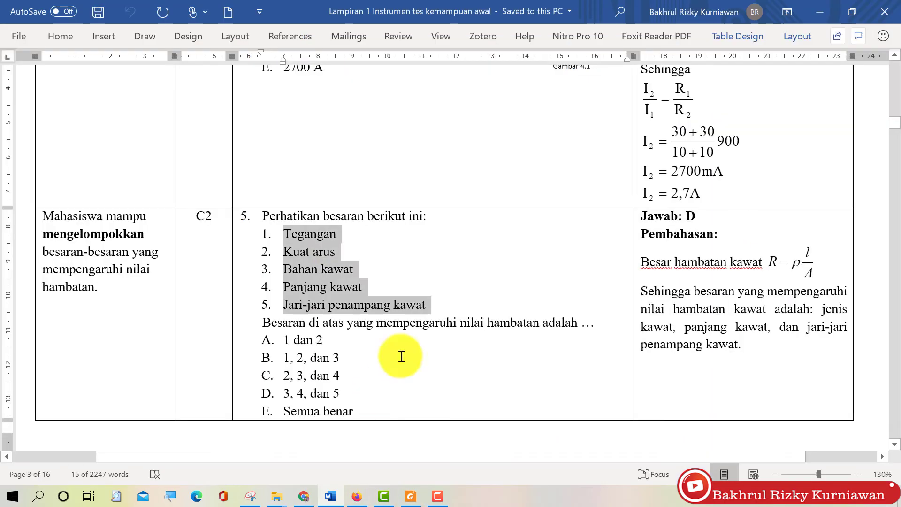
Check question 5 and its answer key (D) in the Word document, then return to the quiz form
left_click(330, 496)
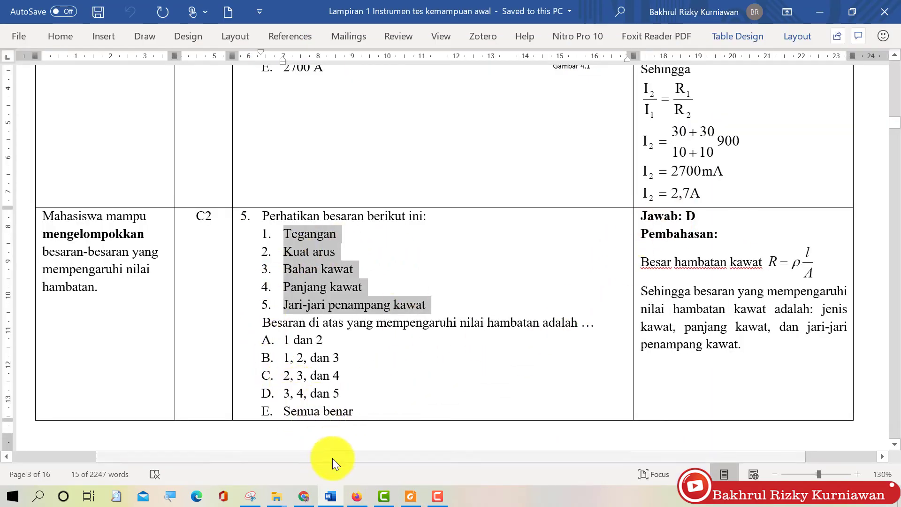
mouse_move(285, 498)
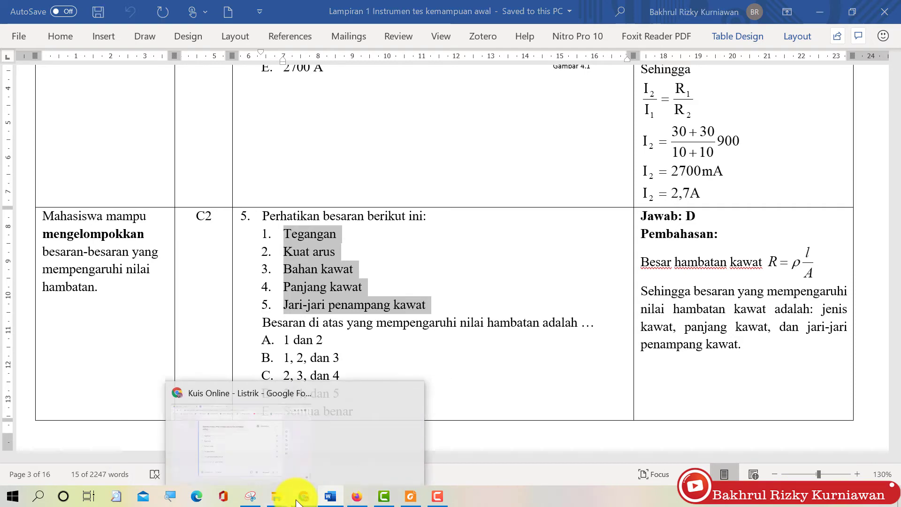
left_click(286, 430)
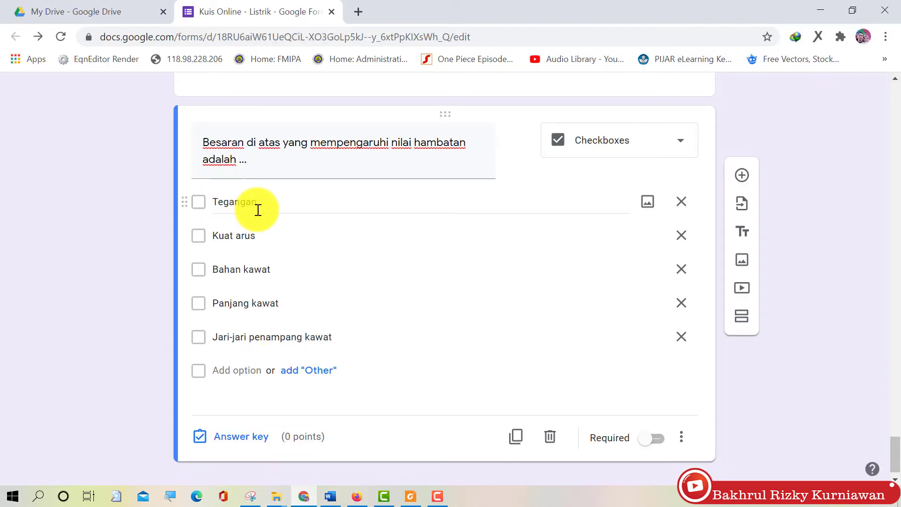
Mark Bahan kawat, Panjang kawat and Jari-jari penampang kawat correct, worth 10 points, and make the question required
left_click(248, 436)
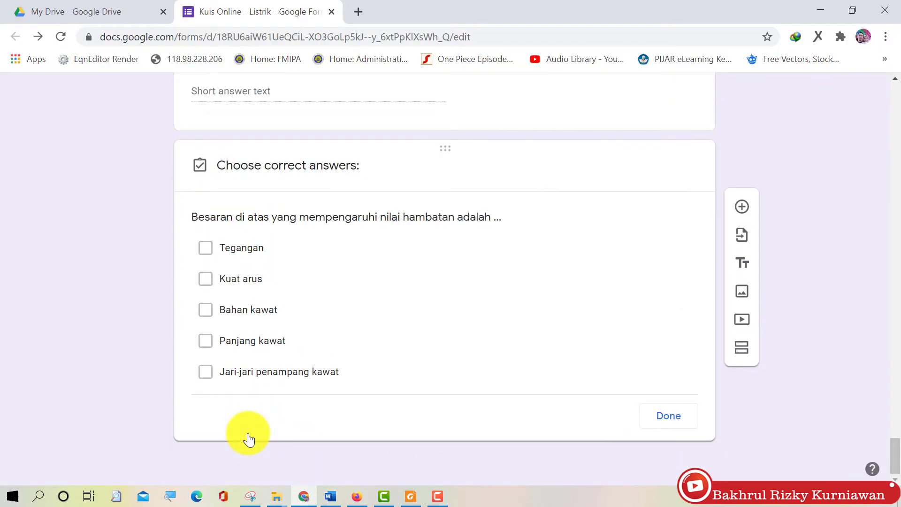
left_click(246, 372)
left_click(236, 341)
left_click(232, 311)
left_click(644, 223)
type("10")
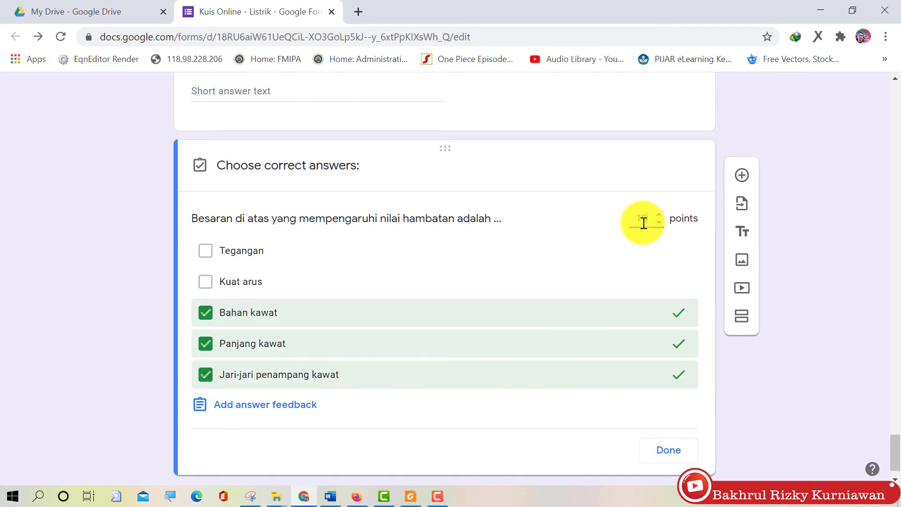
left_click(671, 450)
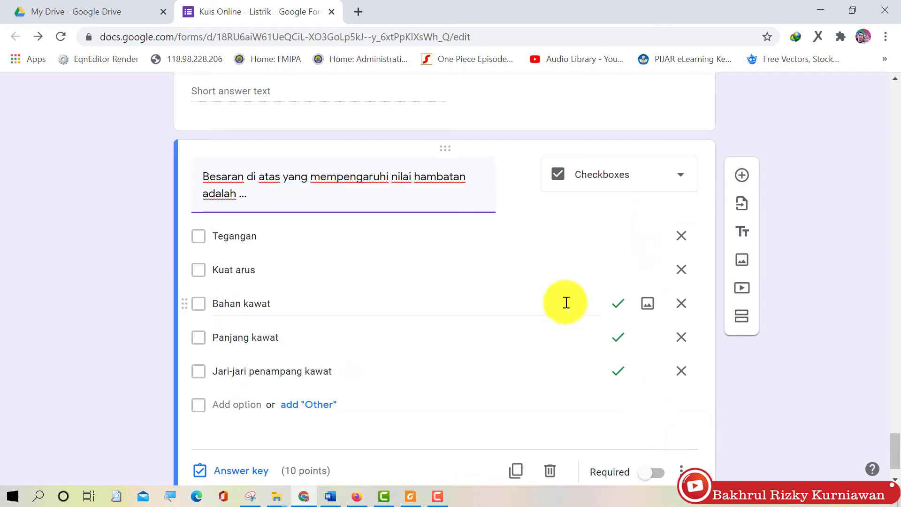
left_click(652, 418)
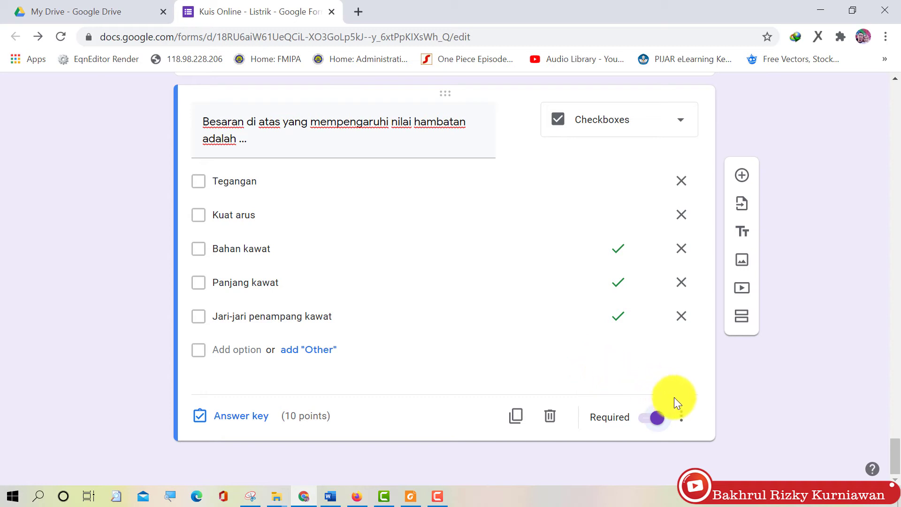
left_click(681, 416)
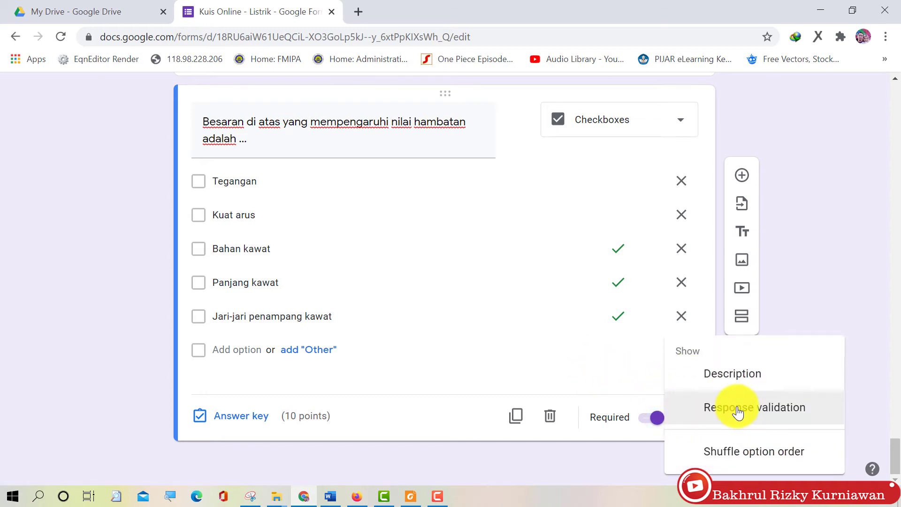
Add checkbox validation 'Select at least 3' with the error 'Silahkan pilih minimal tiga jawaban benar'
left_click(738, 410)
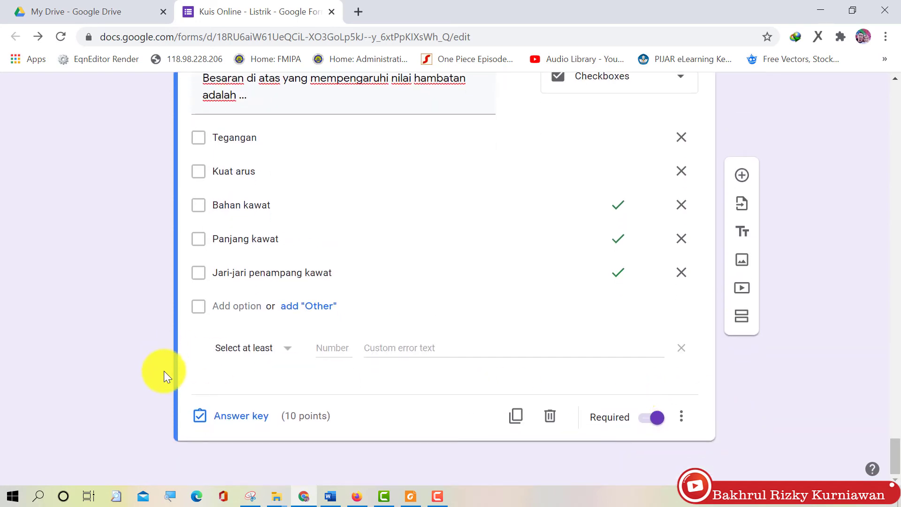
left_click(262, 357)
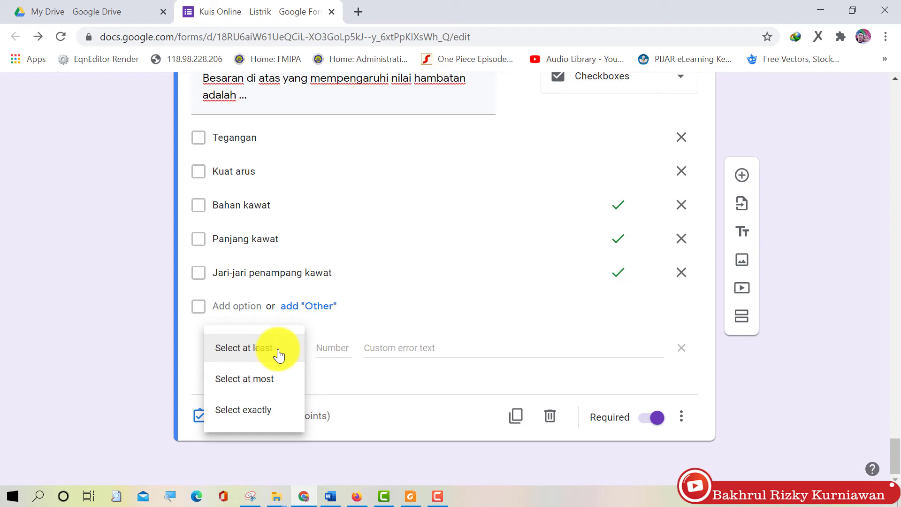
left_click(282, 410)
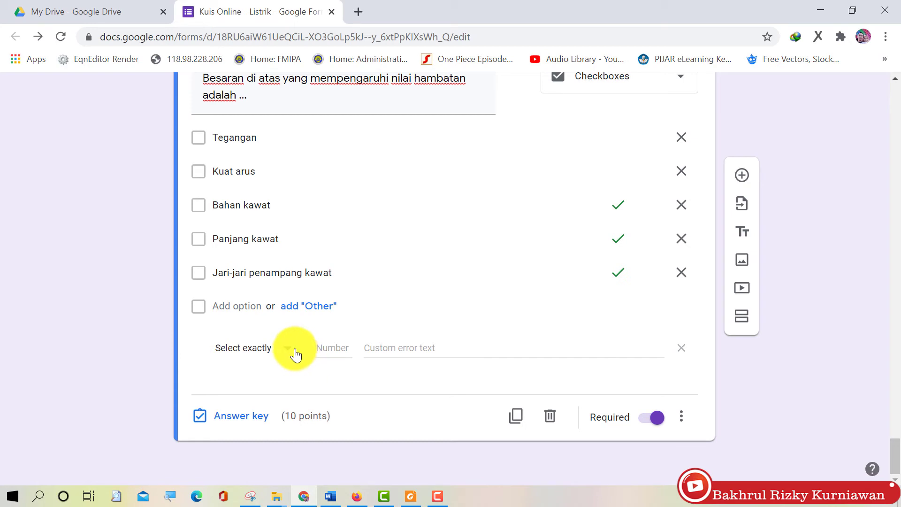
left_click(327, 349)
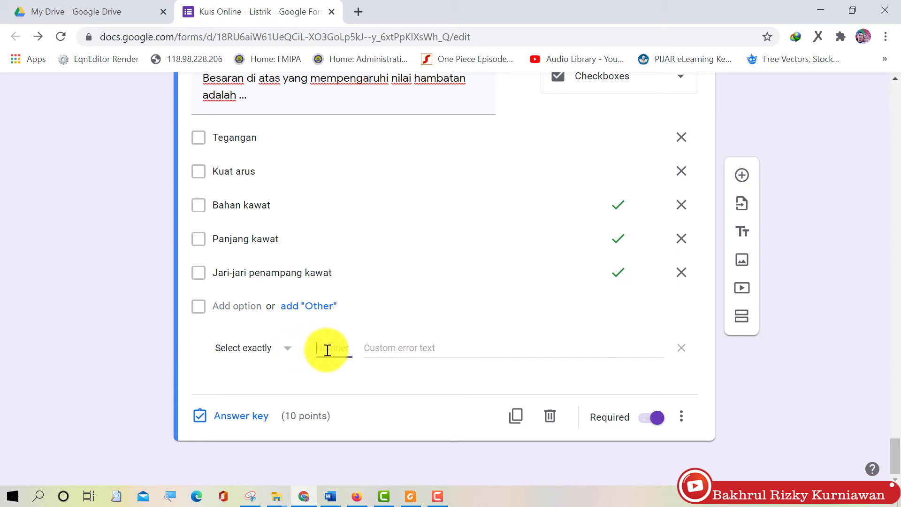
type("3")
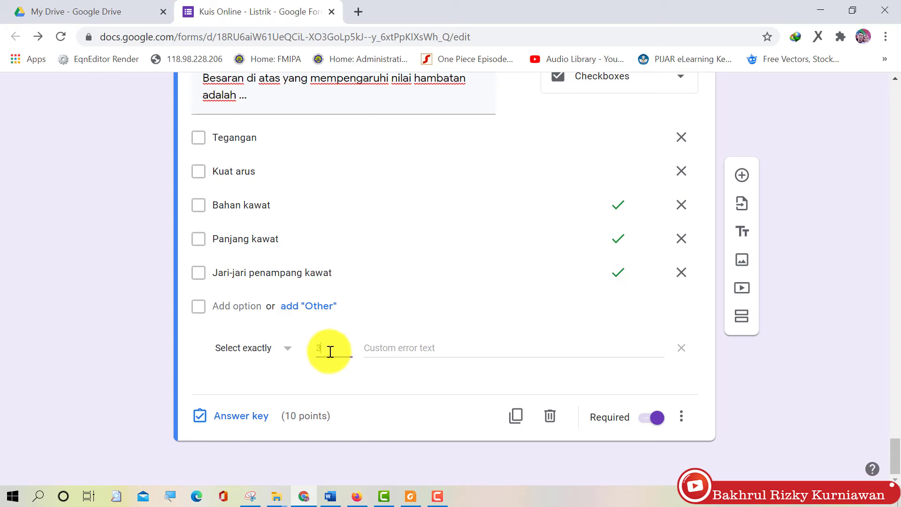
left_click(408, 349)
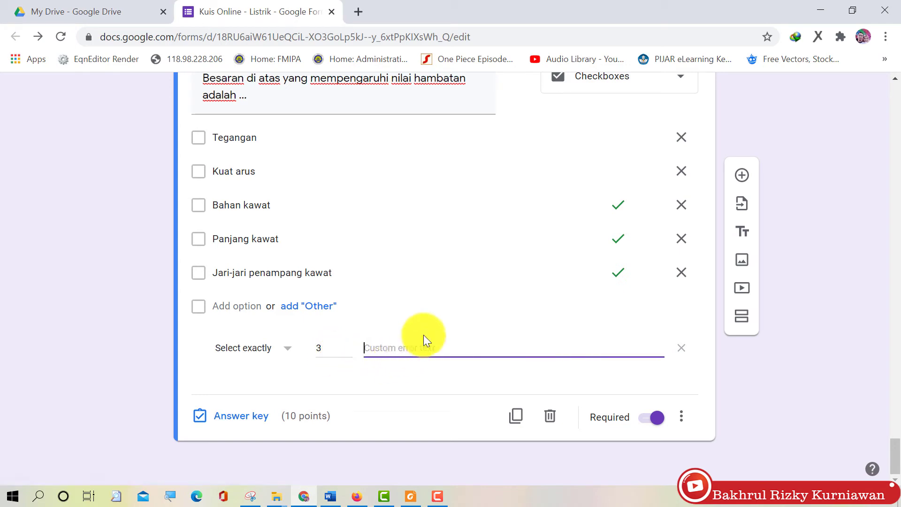
type("Silahkan pilih tiga jawaban benar")
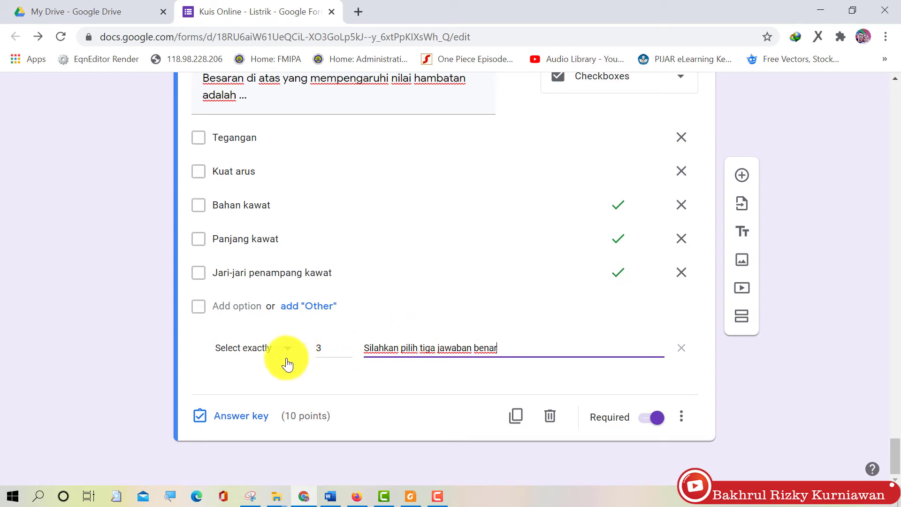
left_click(272, 351)
left_click(270, 290)
left_click(402, 348)
type("minimal")
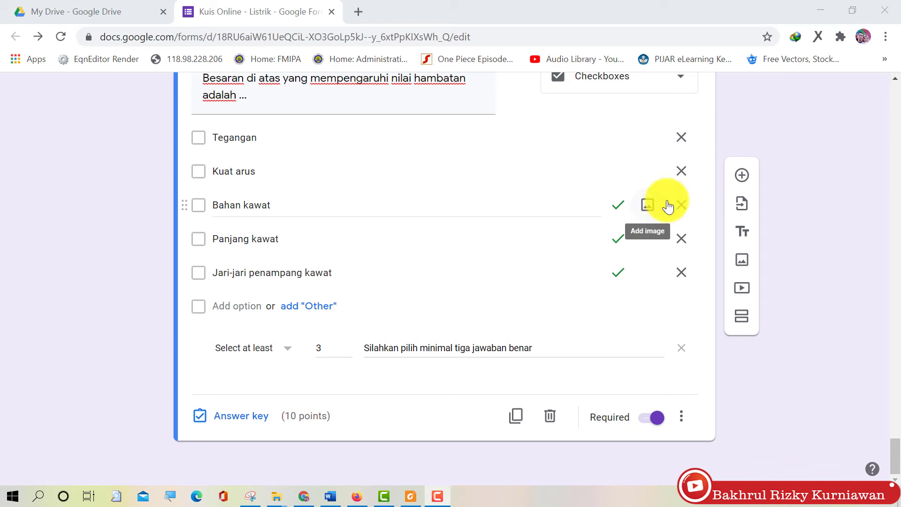
Add a required Paragraph question 'Tuliskan pernyataan Hukum Ohm' worth 10 points
left_click(740, 176)
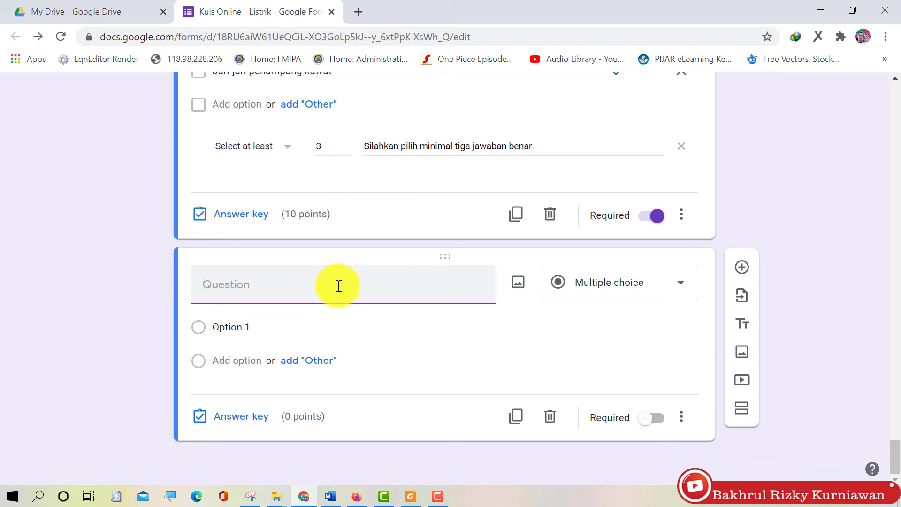
type("Tuliskan pernyataan Hukum Ohm")
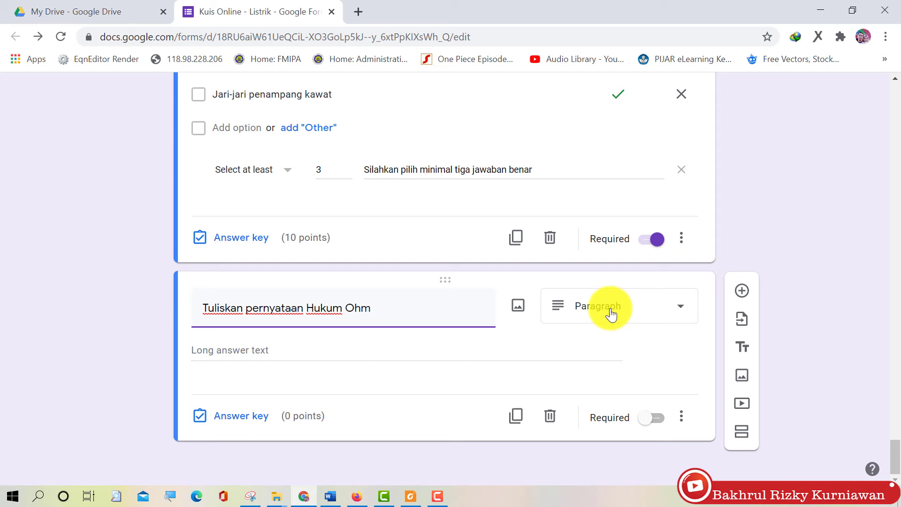
left_click(651, 417)
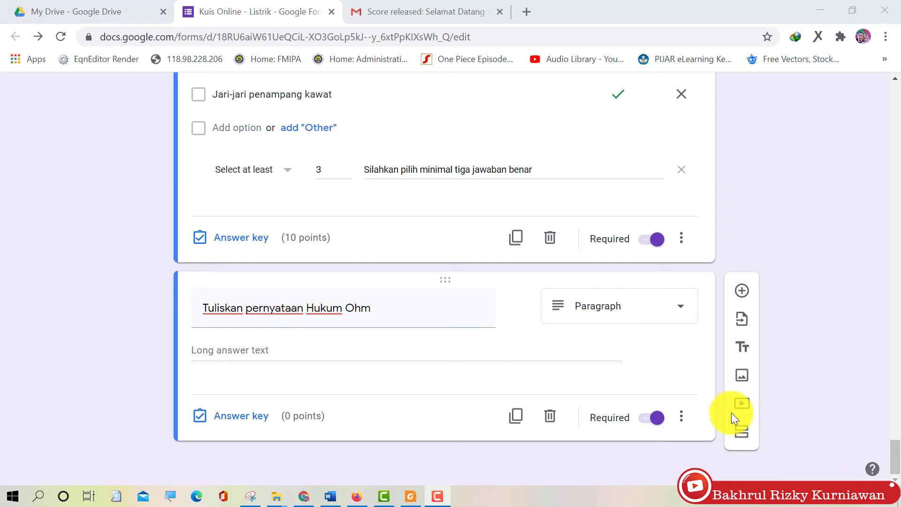
left_click(266, 418)
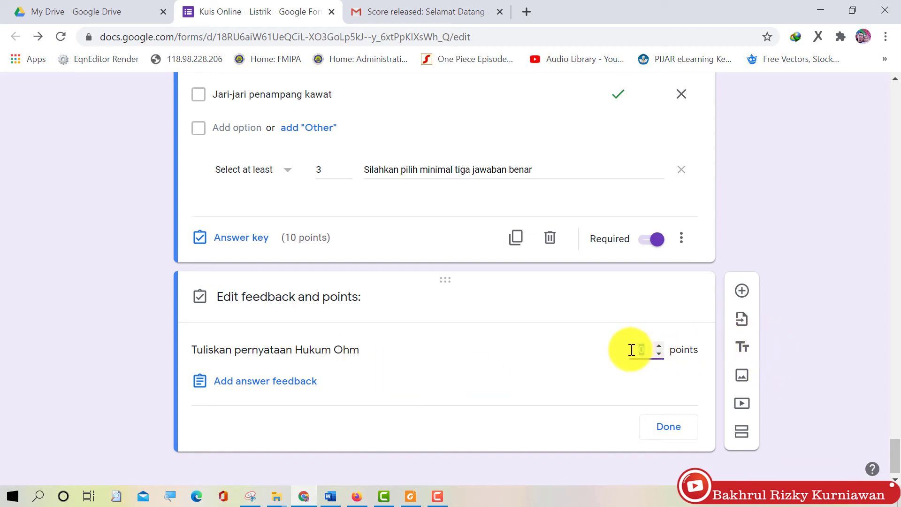
type("10")
left_click(672, 429)
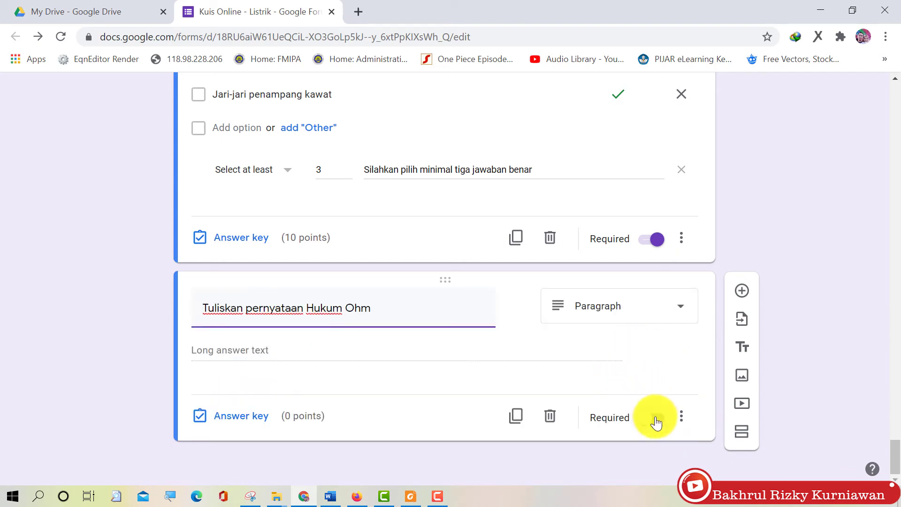
left_click(656, 422)
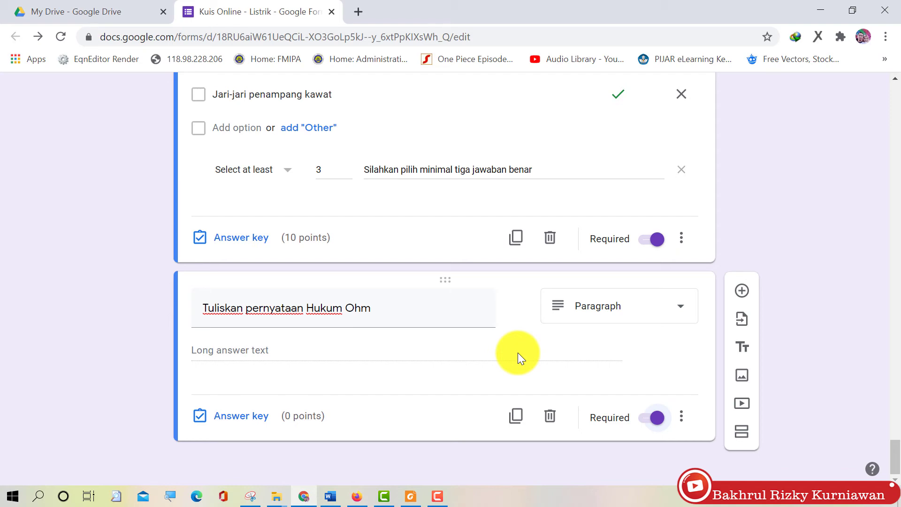
scroll(704, 380, "up", 6)
left_click_drag(898, 423, 884, 77)
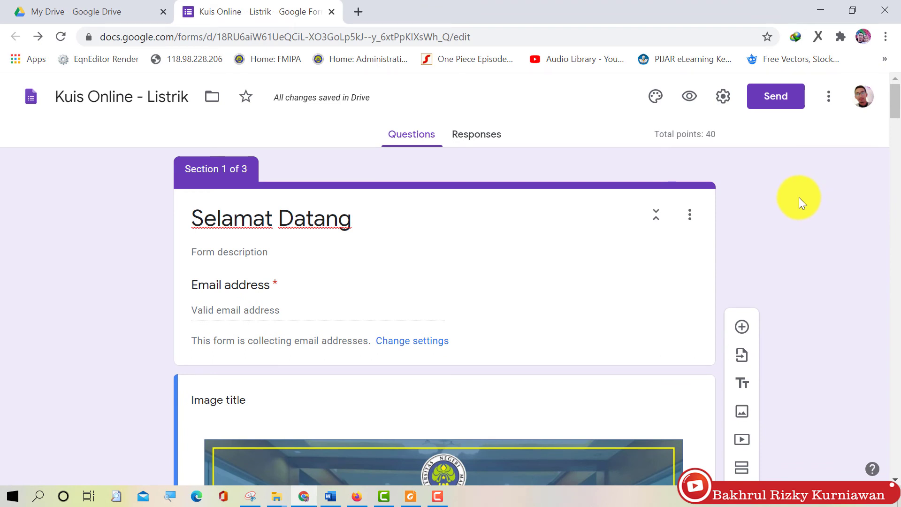
Copy the quiz's respondent link from the Send form dialog and close it
left_click(786, 102)
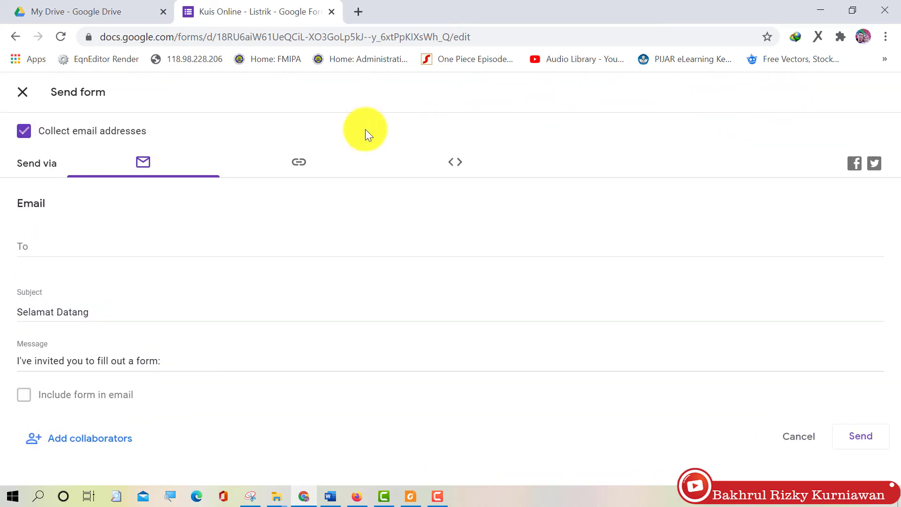
left_click(303, 164)
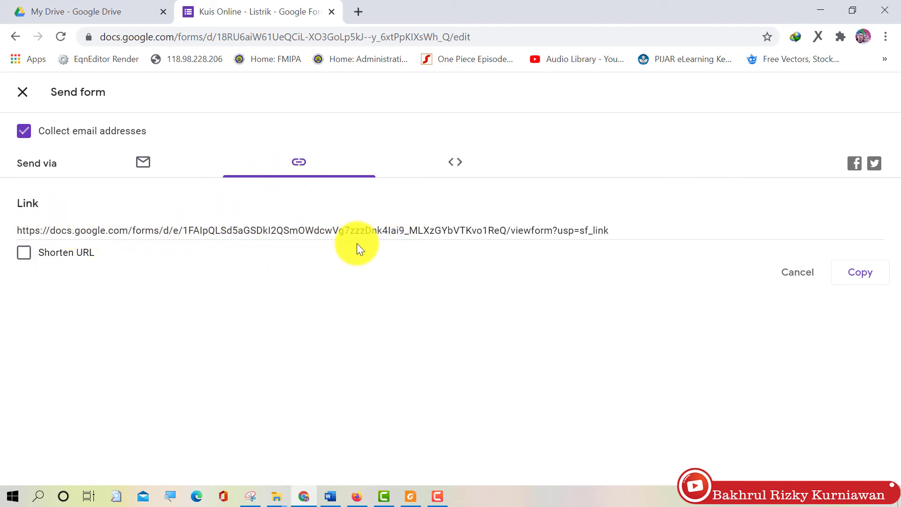
left_click(855, 276)
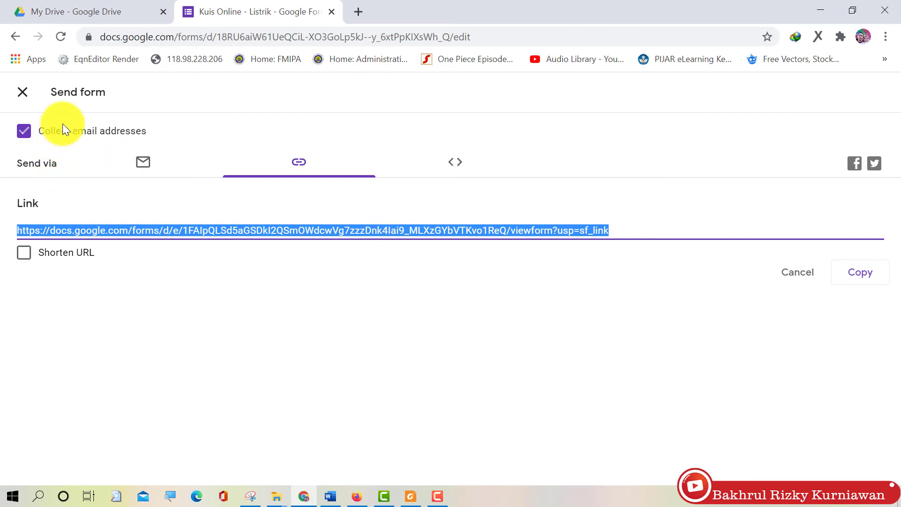
left_click(22, 92)
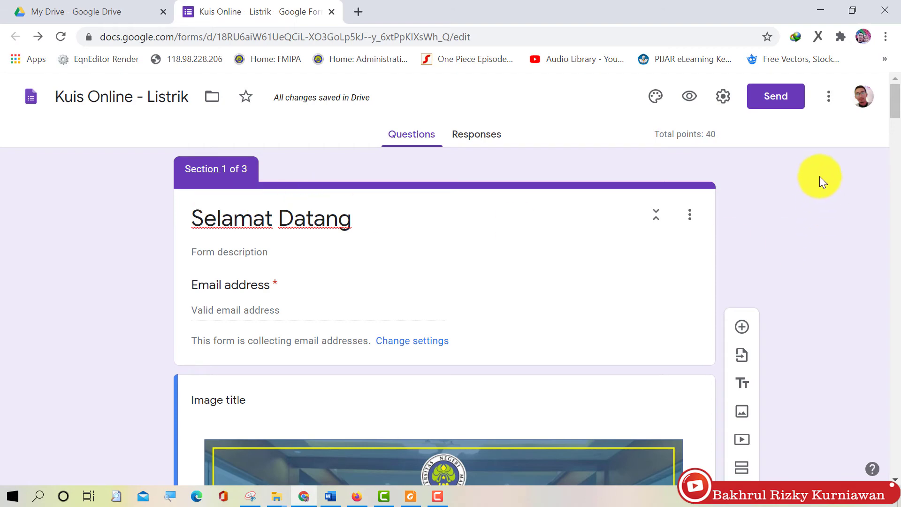
Preview the quiz as a respondent, enter the respondent's email address and continue
left_click(689, 97)
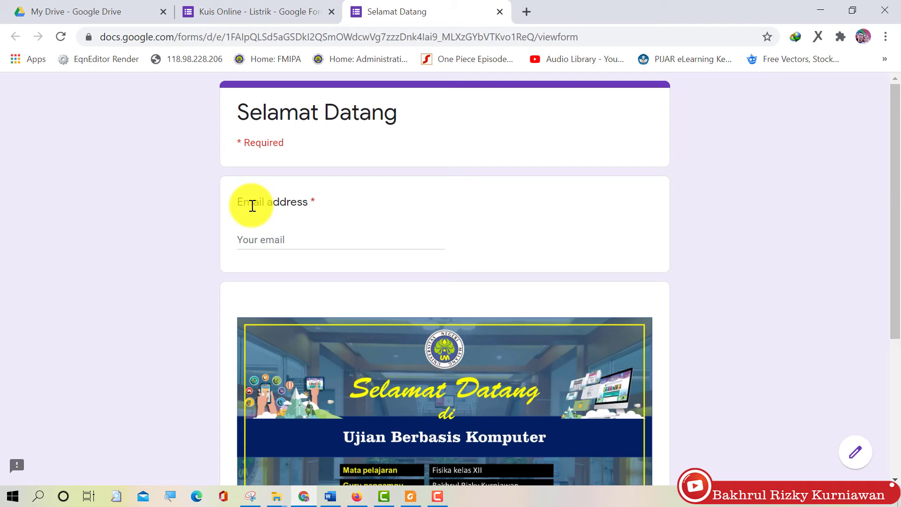
left_click(277, 243)
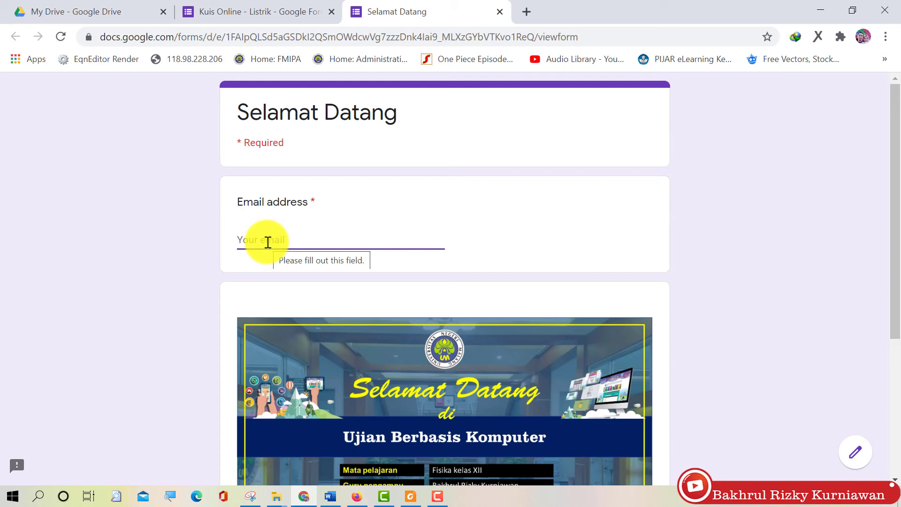
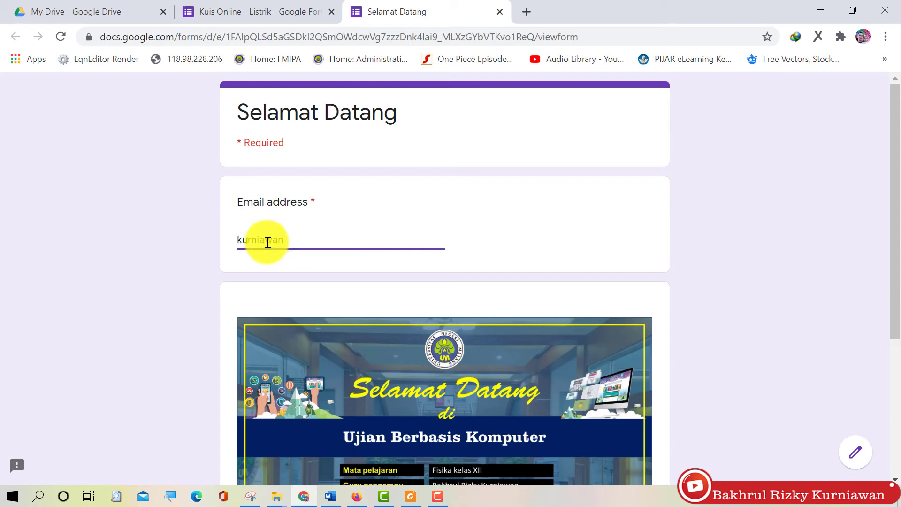
scroll(291, 241, "down", 5)
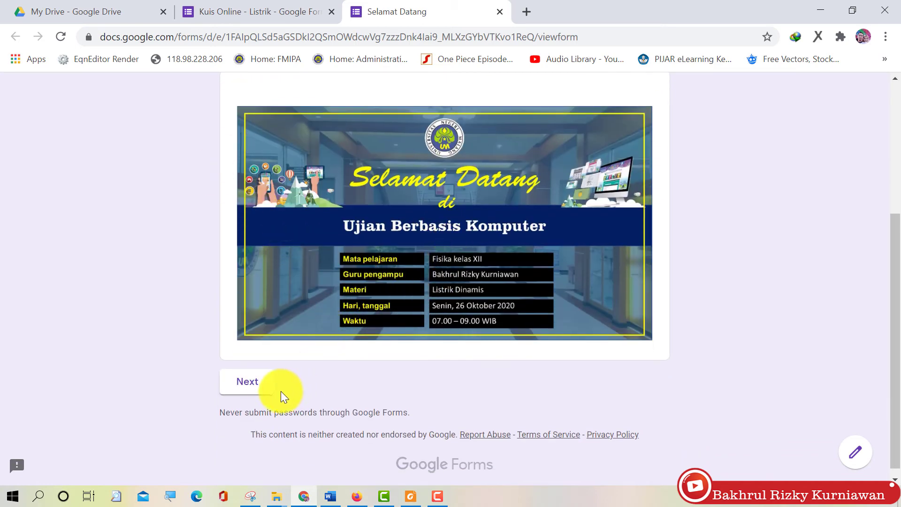
left_click(251, 386)
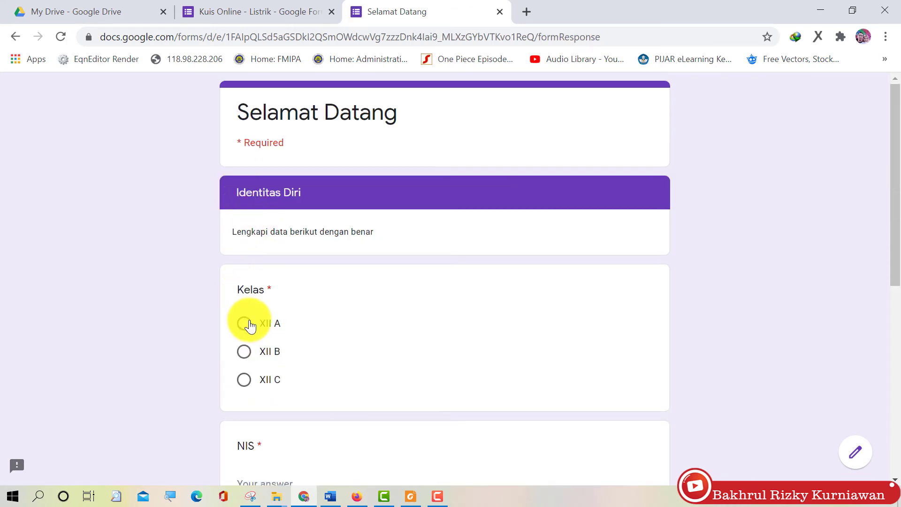
Fill in the student number, pick the student's name, enter the exam token, and continue to the questions
scroll(388, 277, "down", 1)
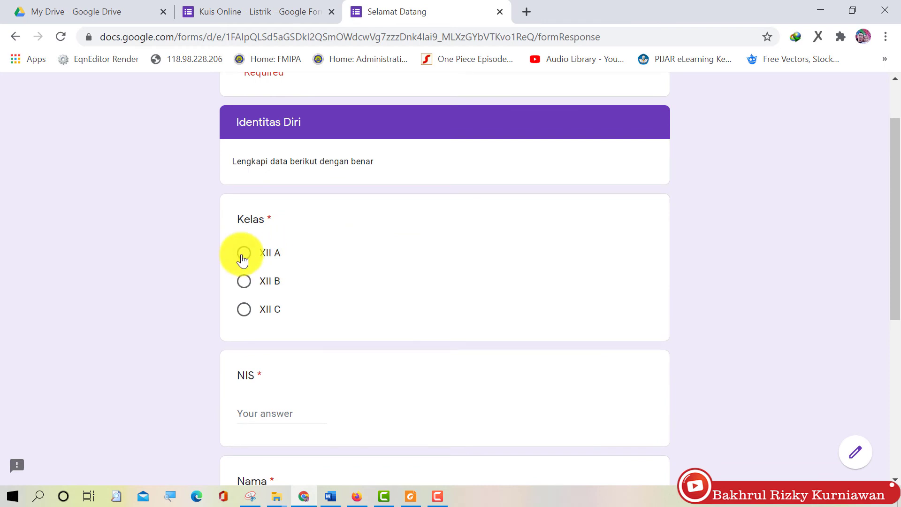
scroll(242, 259, "down", 3)
left_click(271, 202)
type("1111")
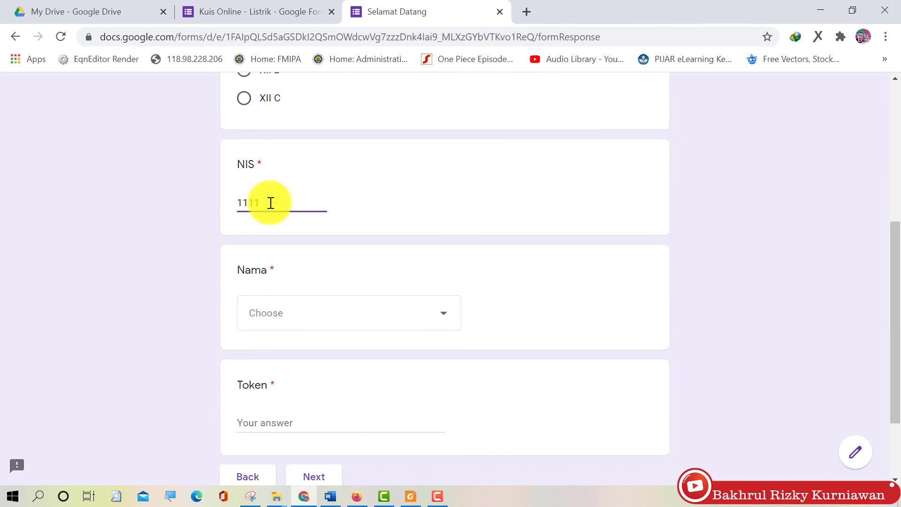
scroll(267, 202, "down", 2)
left_click(307, 204)
left_click(312, 267)
left_click(267, 318)
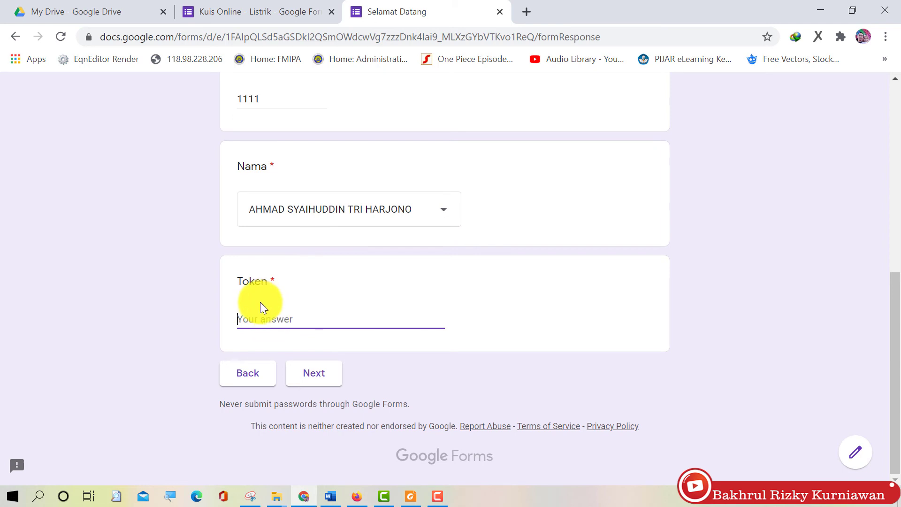
left_click(303, 372)
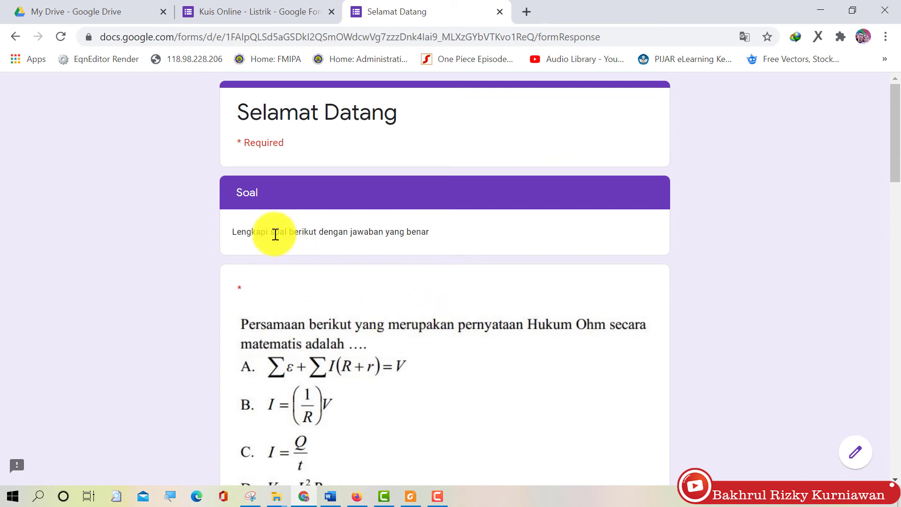
Answer 'Turun sebesar 240 mA' and tick Kuat arus, Bahan kawat and Panjang kawat
scroll(275, 234, "down", 12)
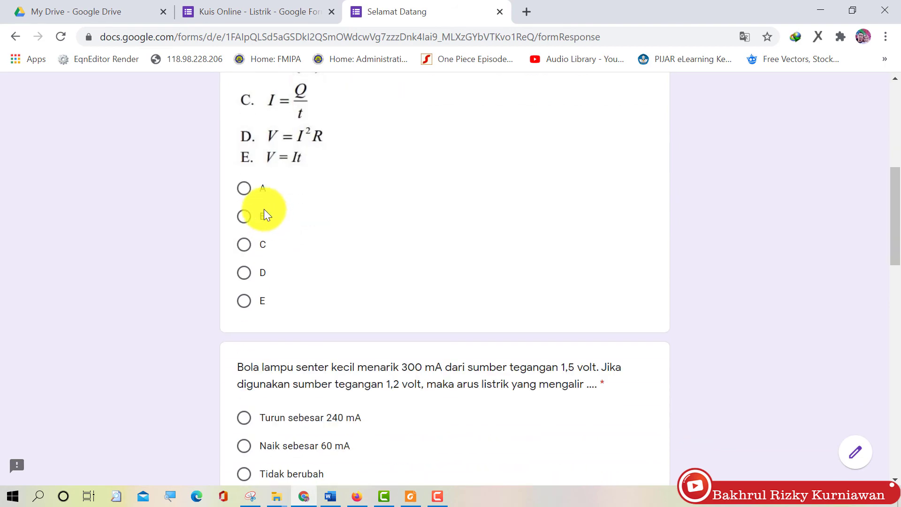
left_click(262, 206)
scroll(268, 319, "down", 1)
left_click(263, 375)
scroll(258, 369, "down", 3)
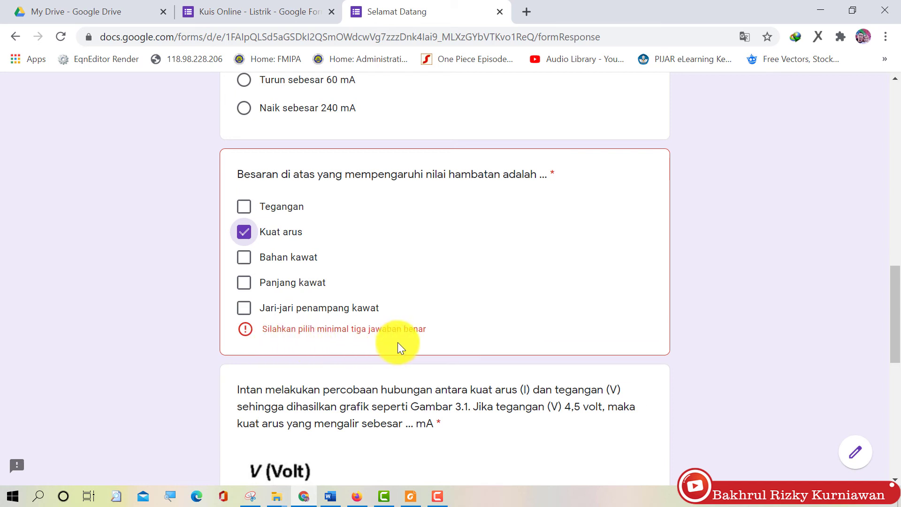
left_click(243, 257)
left_click(244, 283)
scroll(308, 313, "down", 5)
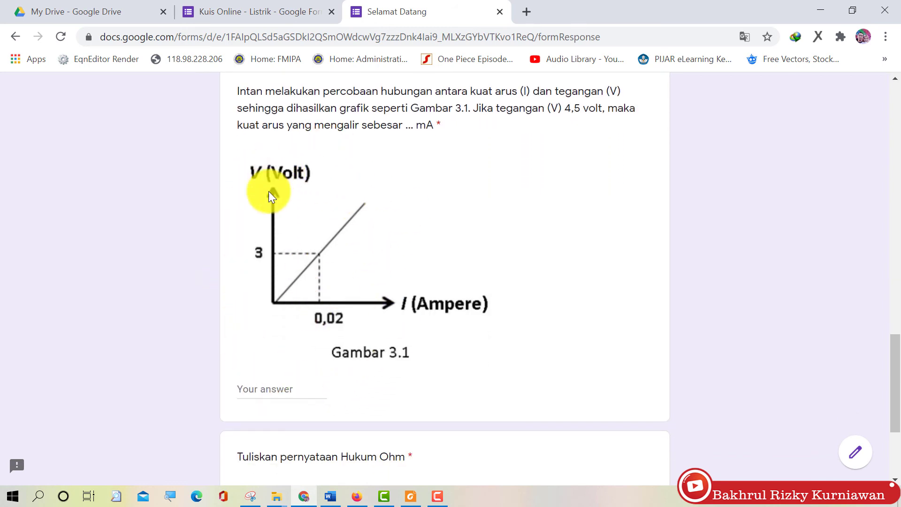
Enter 10000 for the graph current question to test validation, then correct it to 30
left_click(272, 385)
type("10000")
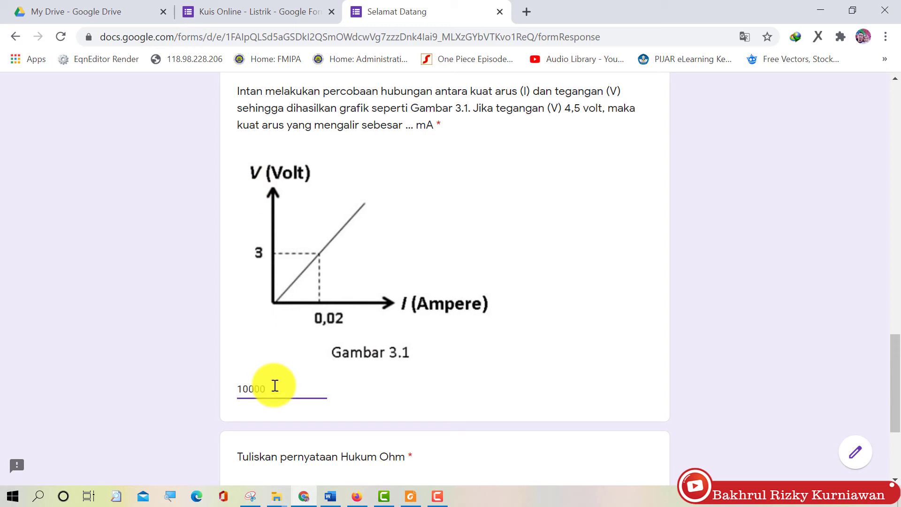
left_click(210, 349)
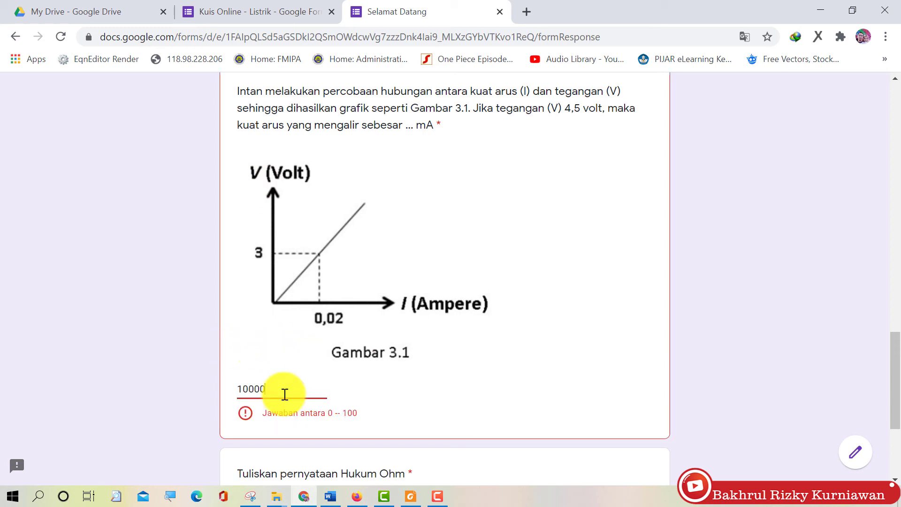
left_click(284, 394)
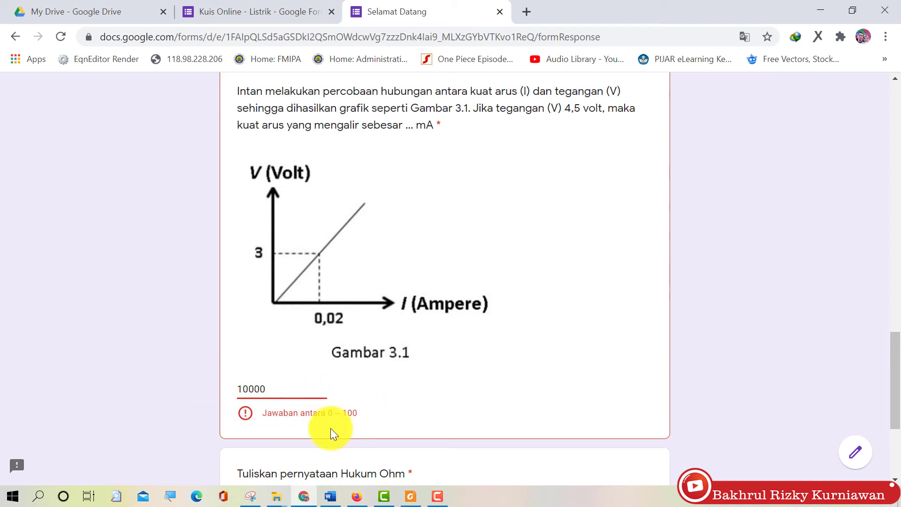
key("BackSpace")
key("BackSpace")
key("BackSpace")
key("BackSpace")
key("BackSpace")
type("30")
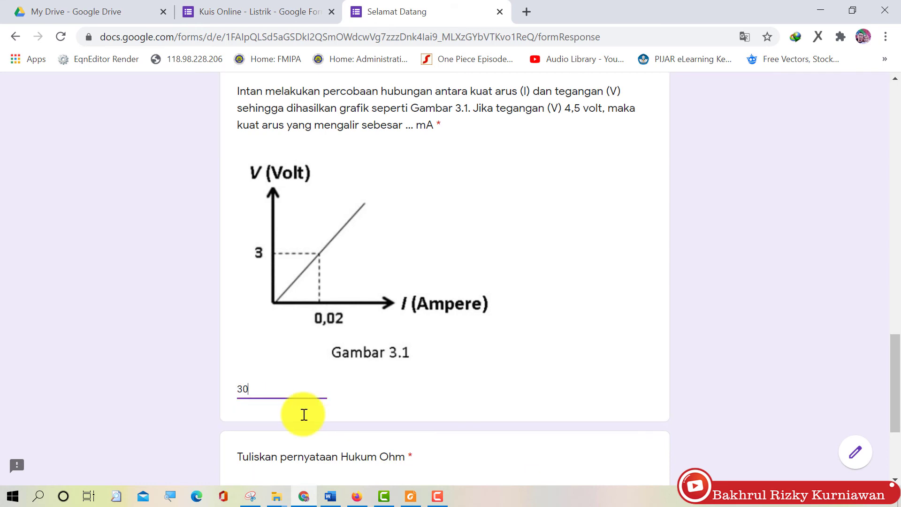
scroll(303, 414, "down", 3)
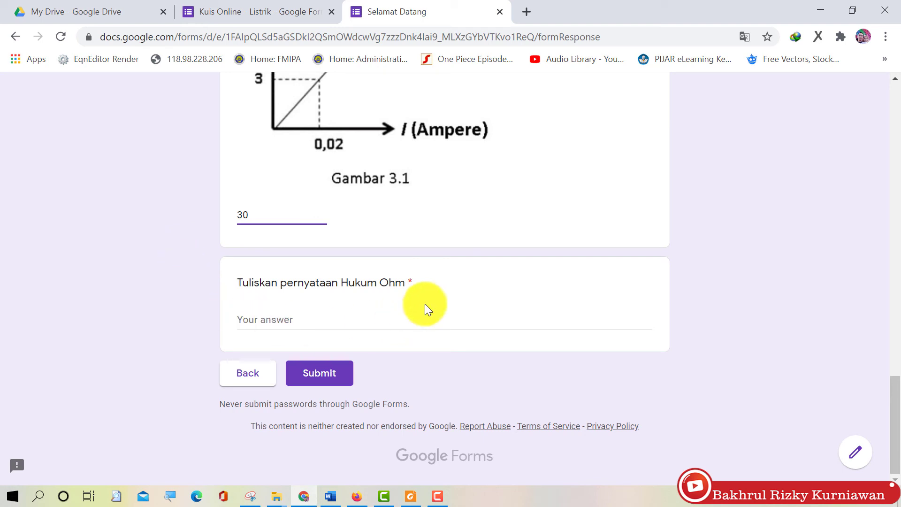
Type the Hukum Ohm statement about resistance and material, then submit the response
left_click(419, 320)
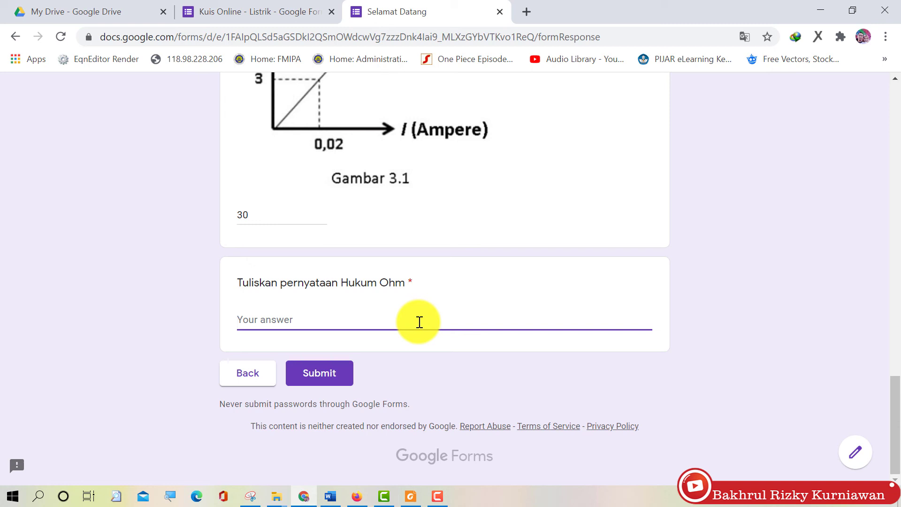
type("hUKU")
key("BackSpace")
key("BackSpace")
key("BackSpace")
key("BackSpace")
type("Hukum ")
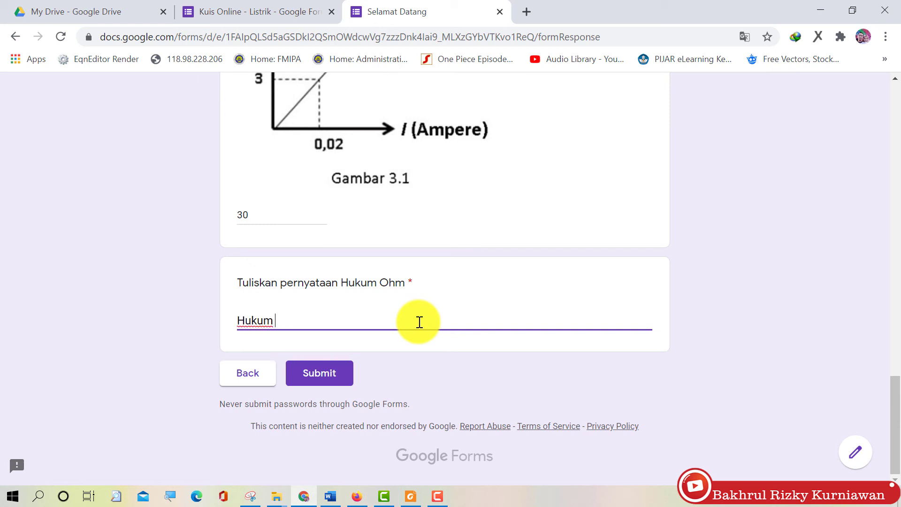
type("ohm menggambarkan kaita ")
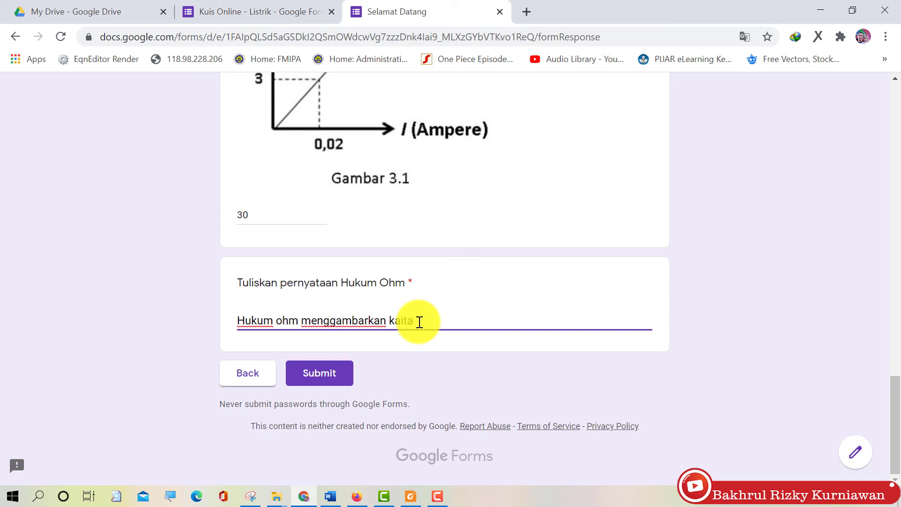
type("n antara hambatan deng")
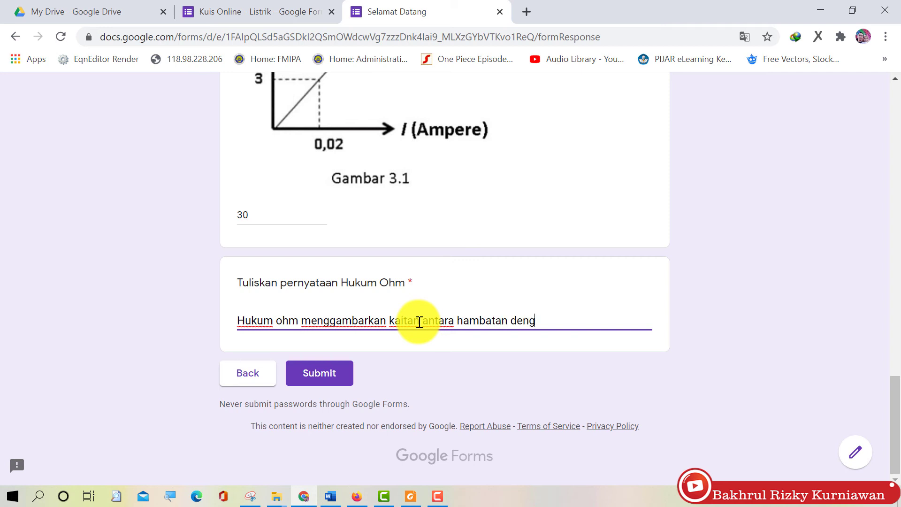
type("an jenis bahan")
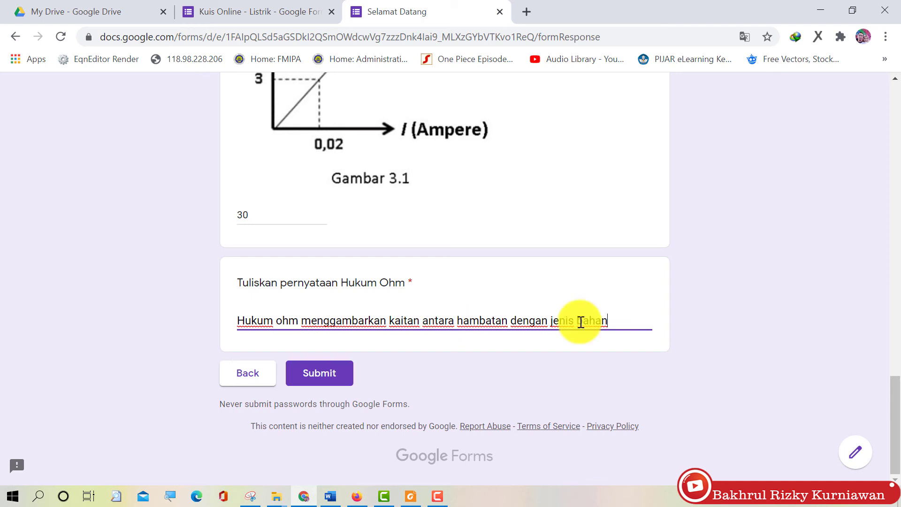
left_click(323, 374)
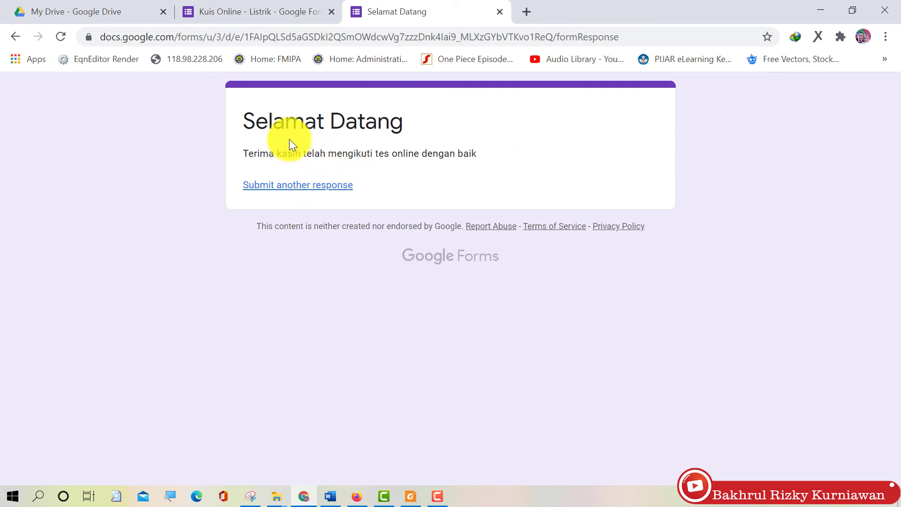
Review the quiz's responses summary in the form editor, then switch to the per-question view
left_click(260, 14)
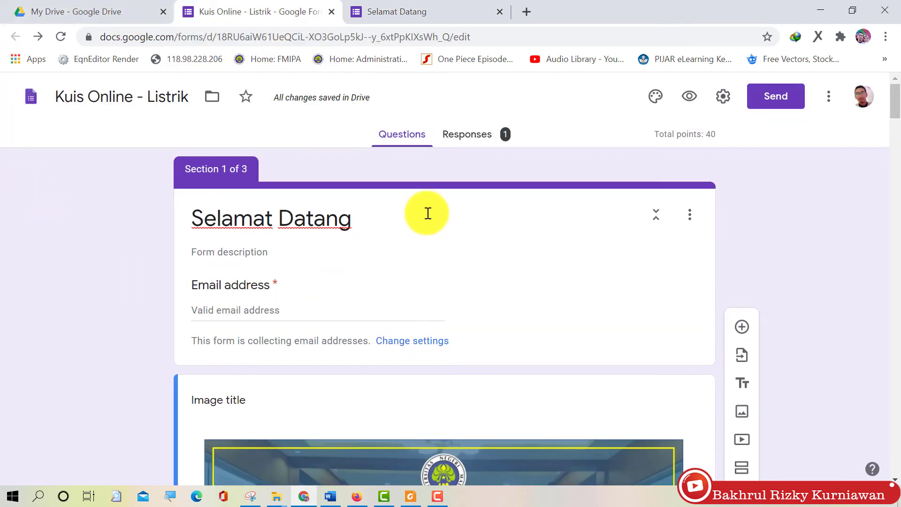
left_click(487, 144)
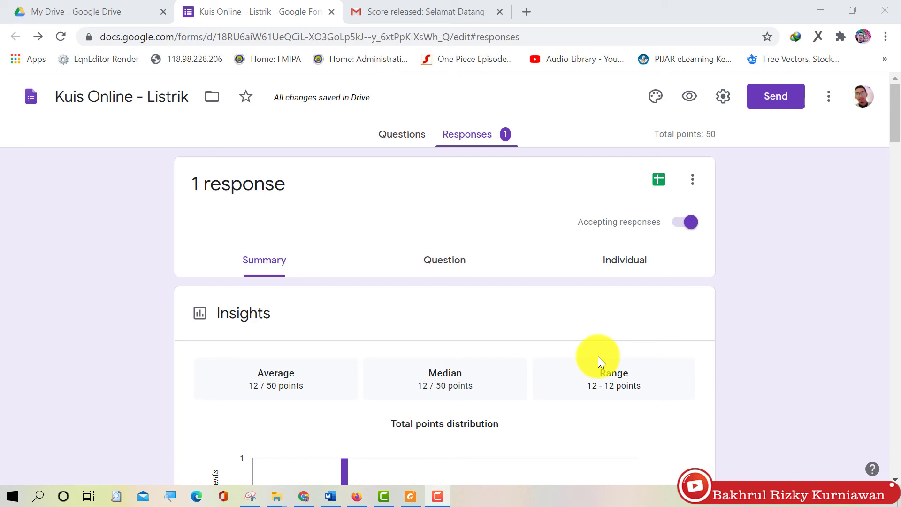
scroll(598, 356, "down", 3)
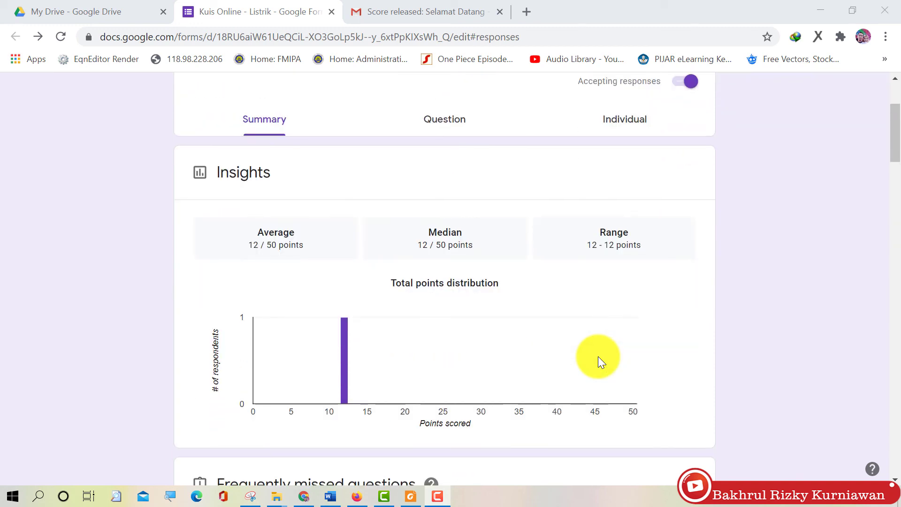
scroll(598, 356, "down", 10)
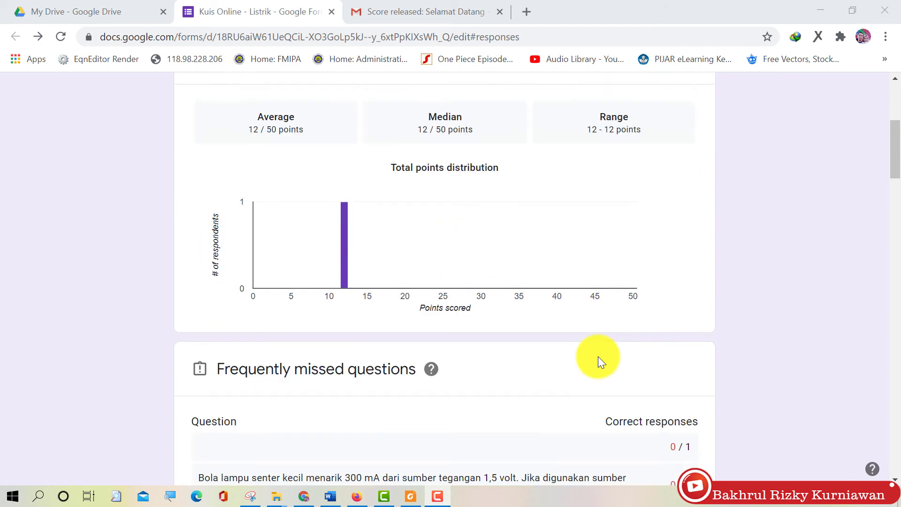
scroll(442, 192, "down", 10)
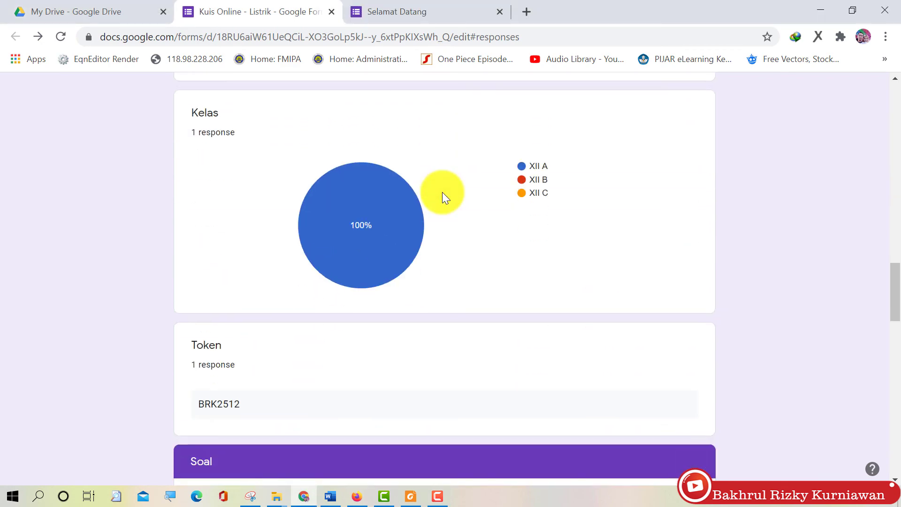
scroll(442, 192, "down", 14)
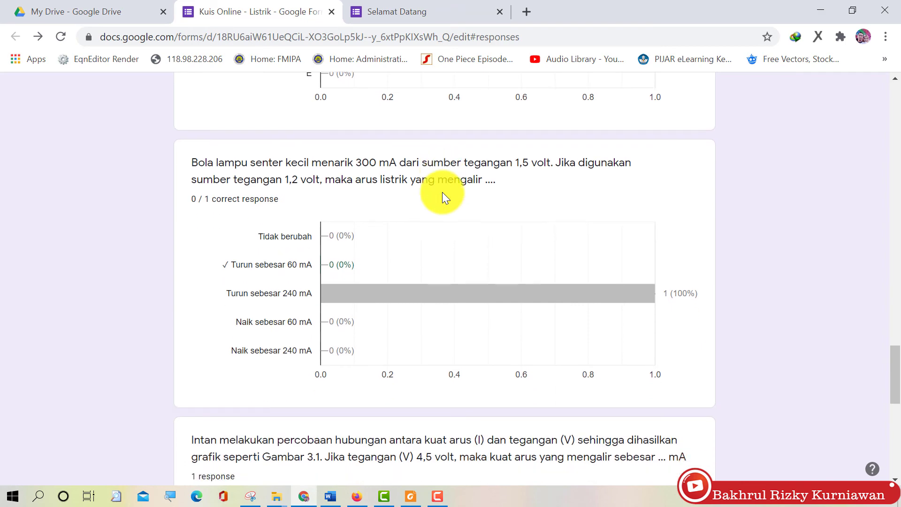
scroll(442, 192, "up", 8)
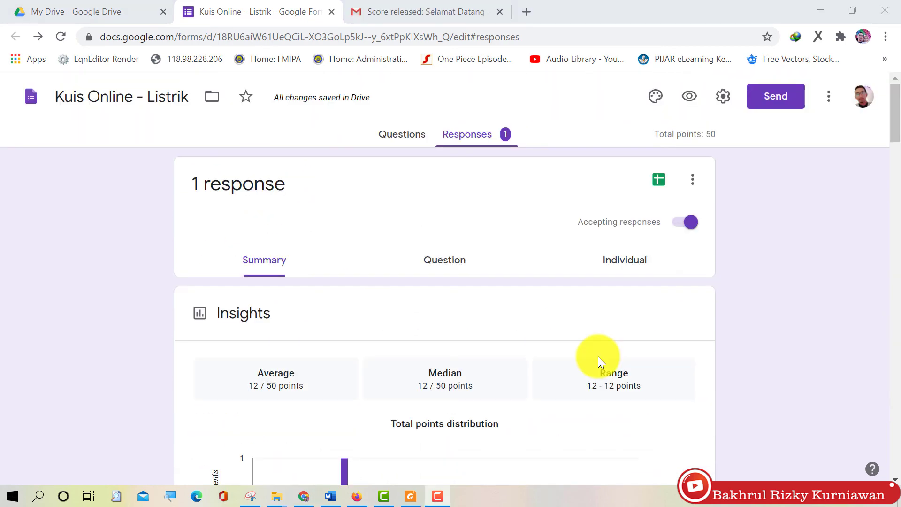
scroll(598, 356, "down", 3)
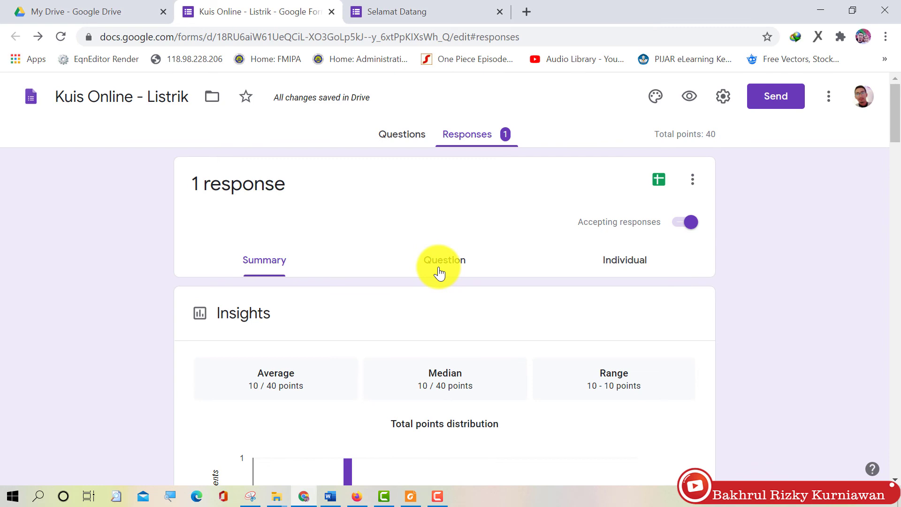
left_click(439, 272)
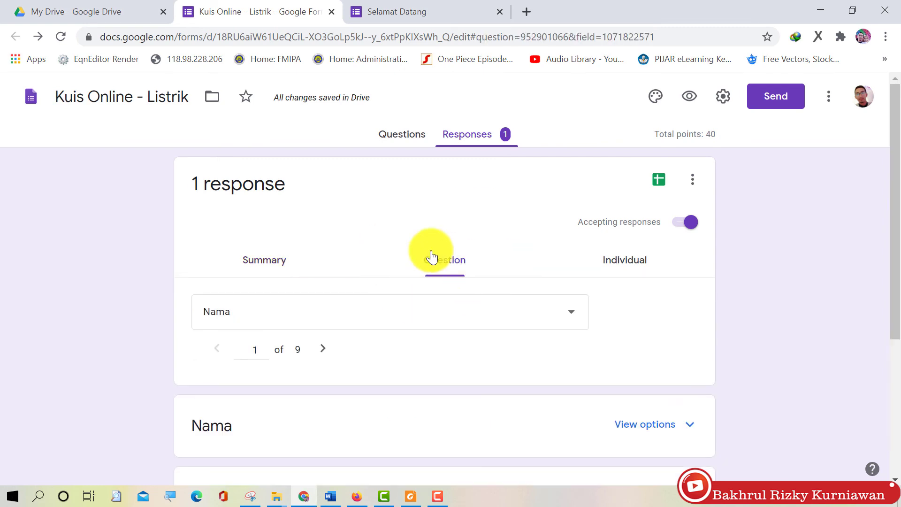
Open the Individual view and scroll through the respondent's graded answers down to the Hukum Ohm essay
left_click(615, 271)
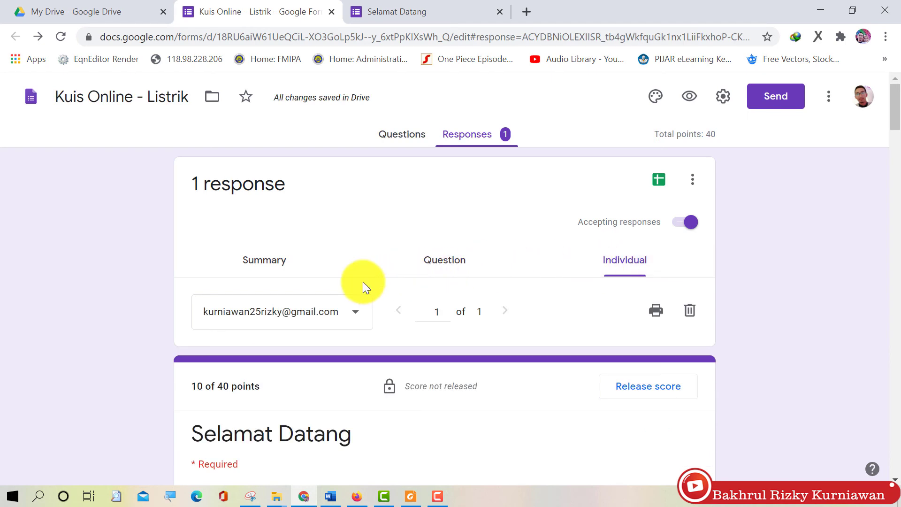
scroll(363, 282, "down", 2)
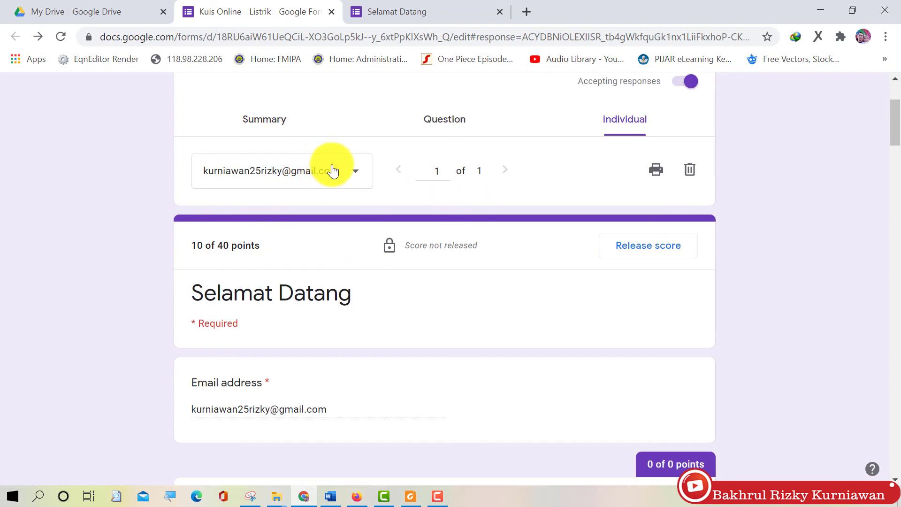
scroll(480, 238, "up", 3)
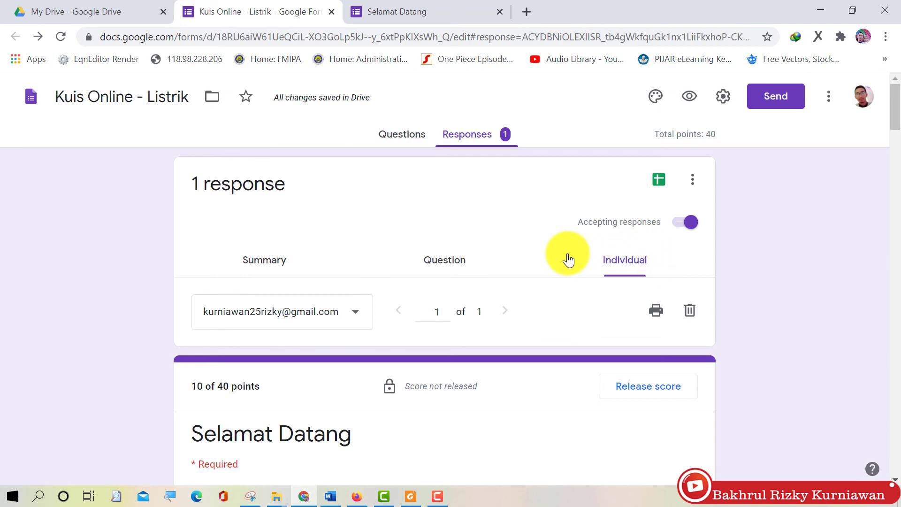
scroll(567, 265, "down", 6)
scroll(564, 272, "down", 15)
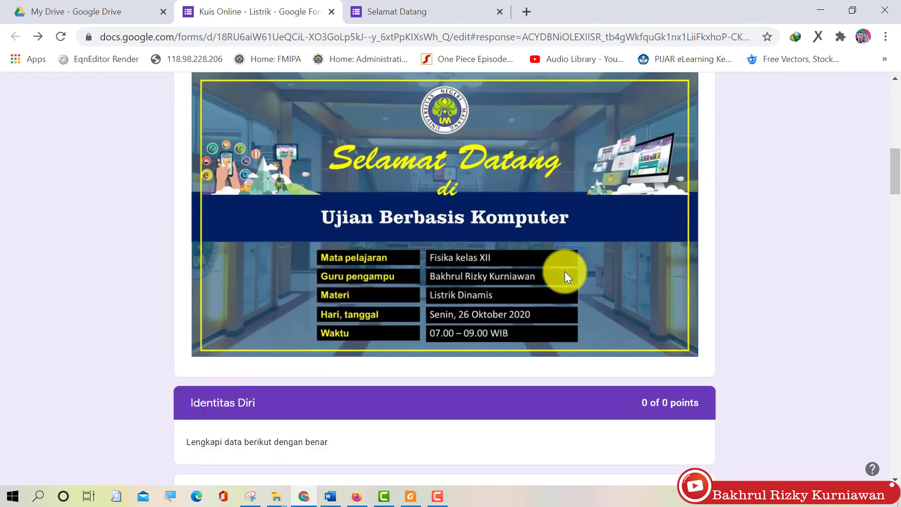
scroll(564, 271, "down", 13)
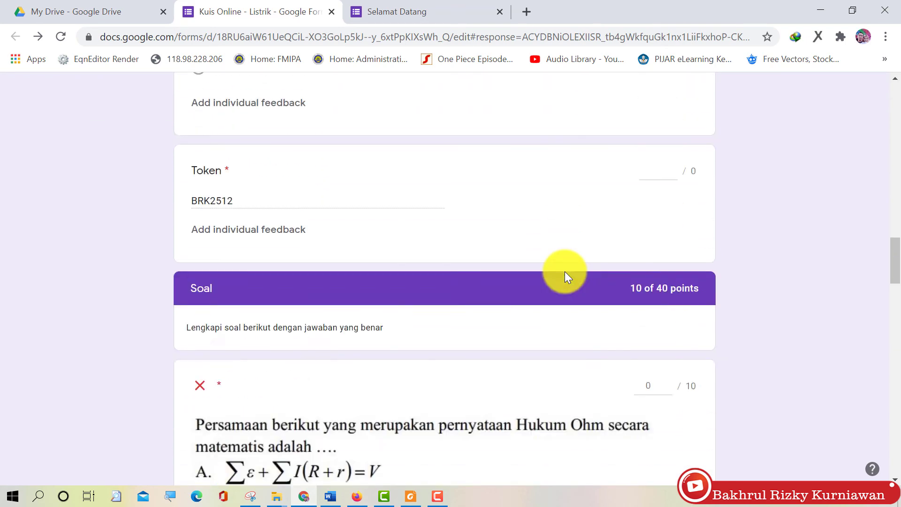
scroll(564, 271, "down", 8)
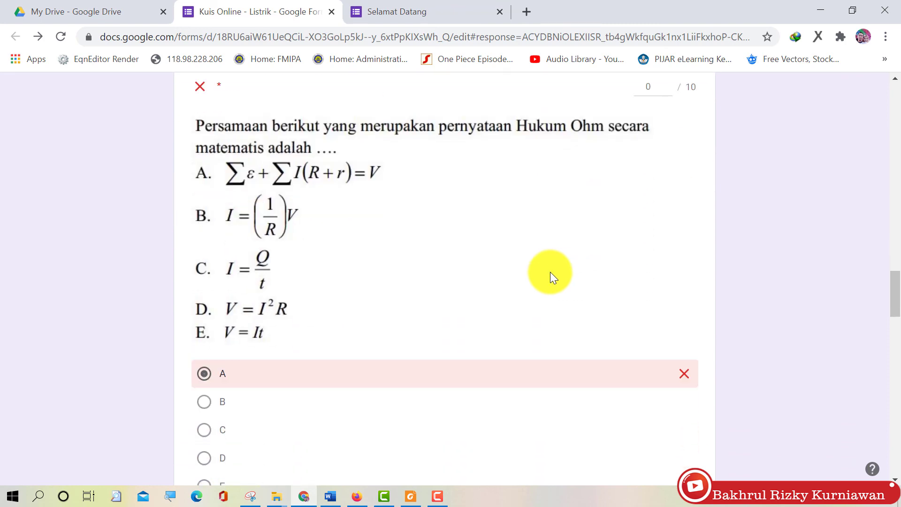
scroll(357, 272, "down", 5)
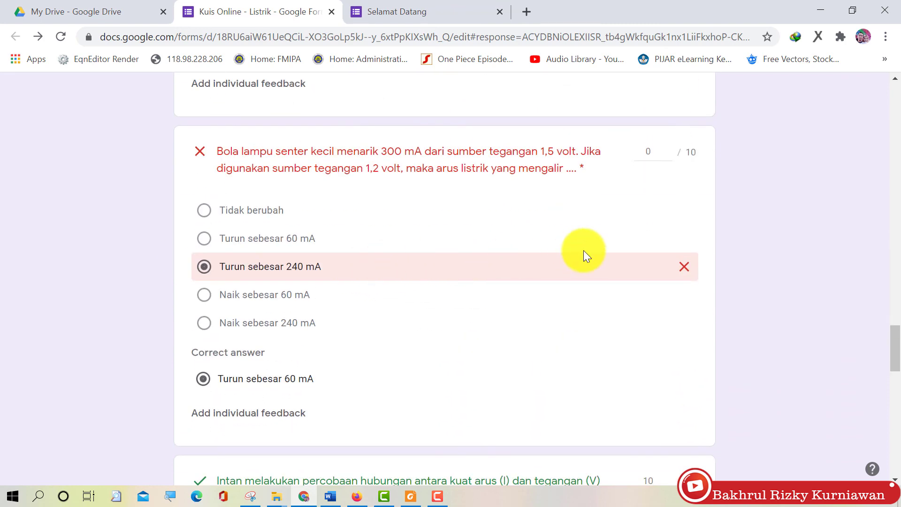
scroll(583, 253, "down", 8)
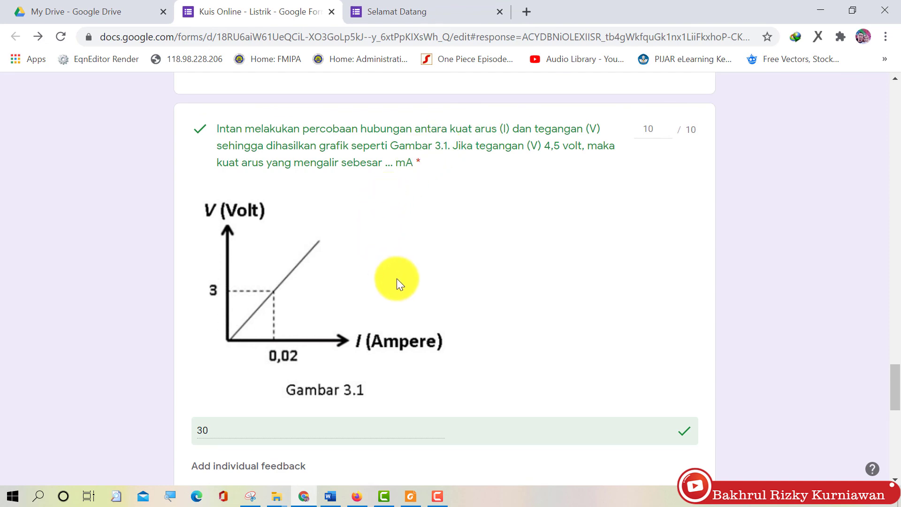
scroll(317, 327, "down", 8)
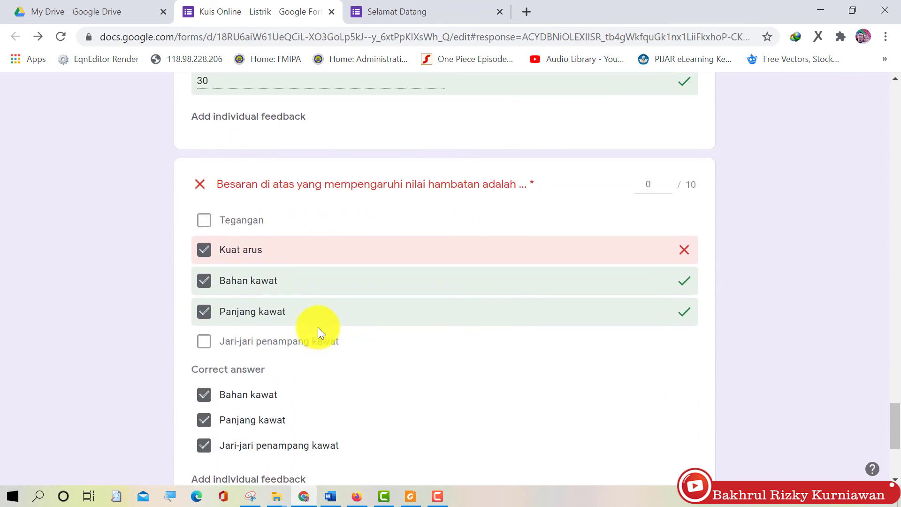
scroll(400, 334, "down", 5)
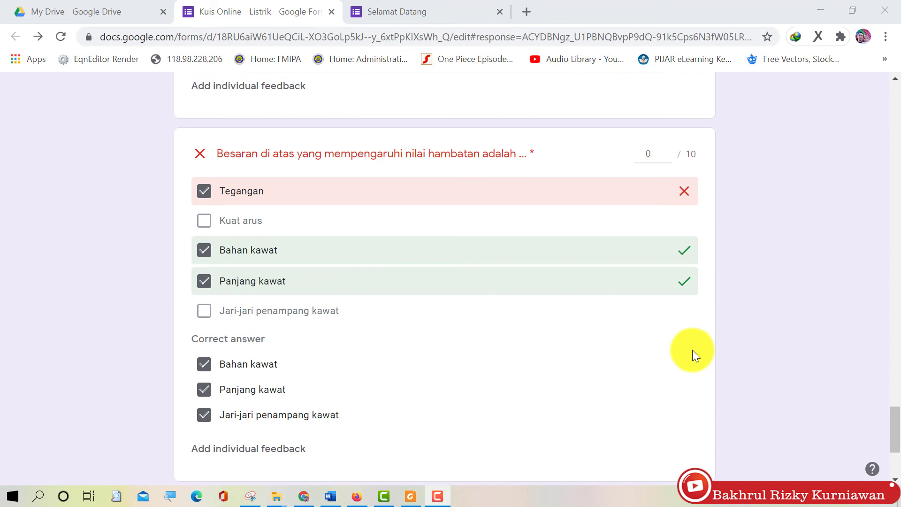
scroll(691, 350, "down", 4)
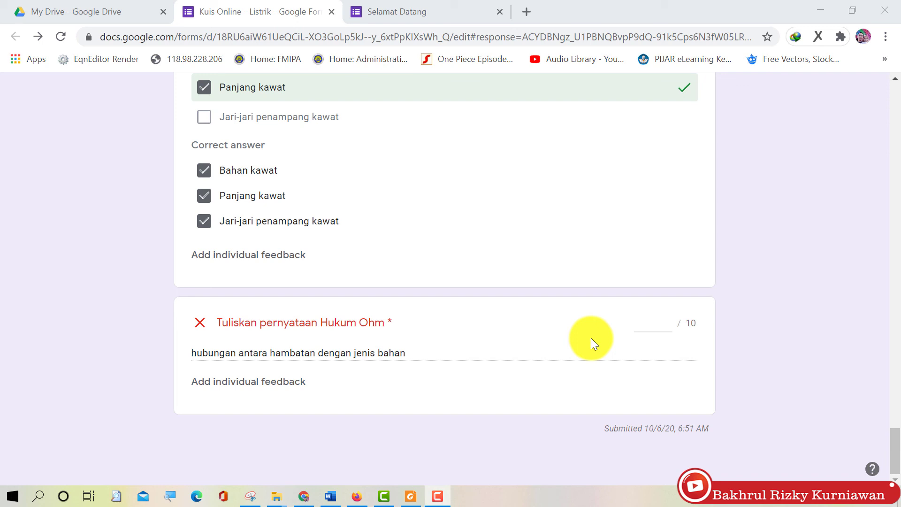
Grade the Hukum Ohm essay 2 of 10 points, replacing an initial 5, and save
left_click(657, 327)
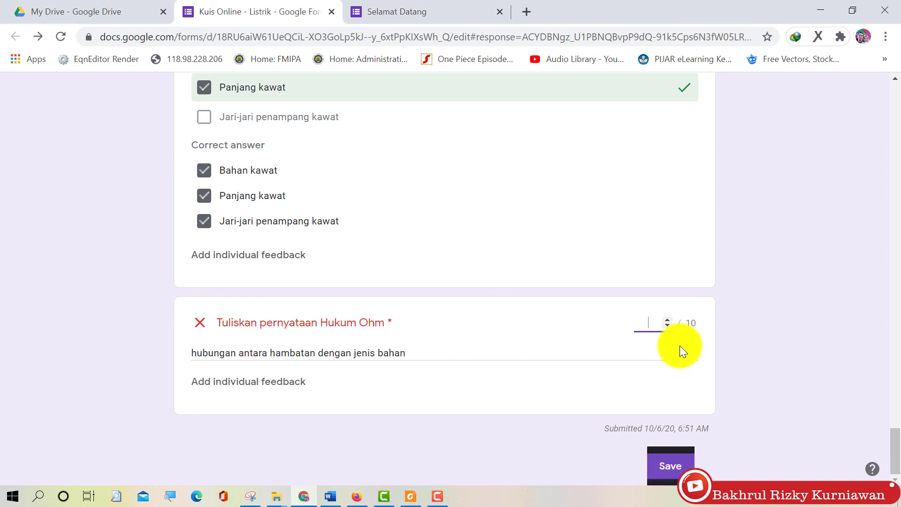
type("5")
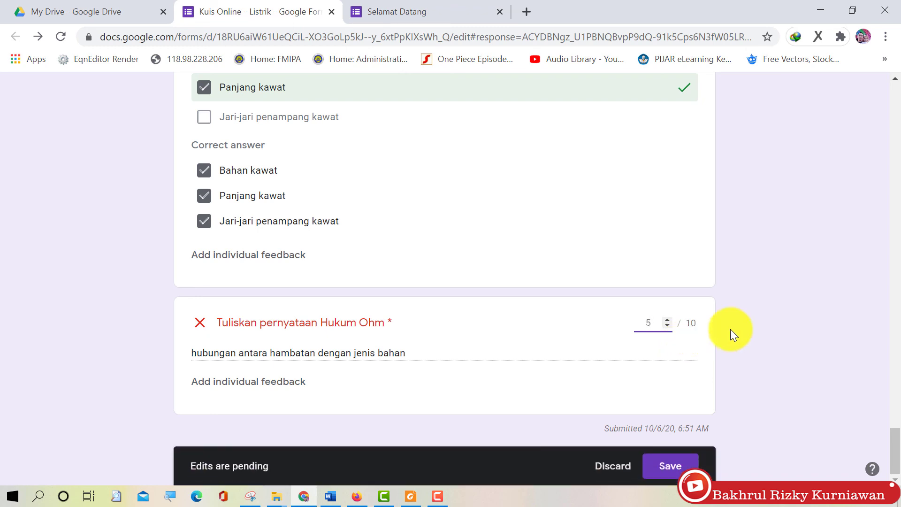
left_click(753, 314)
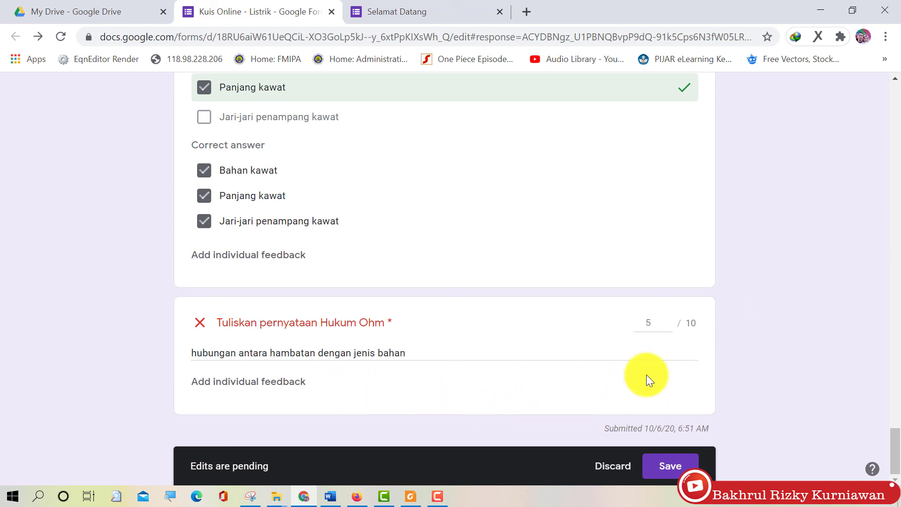
double_click(643, 323)
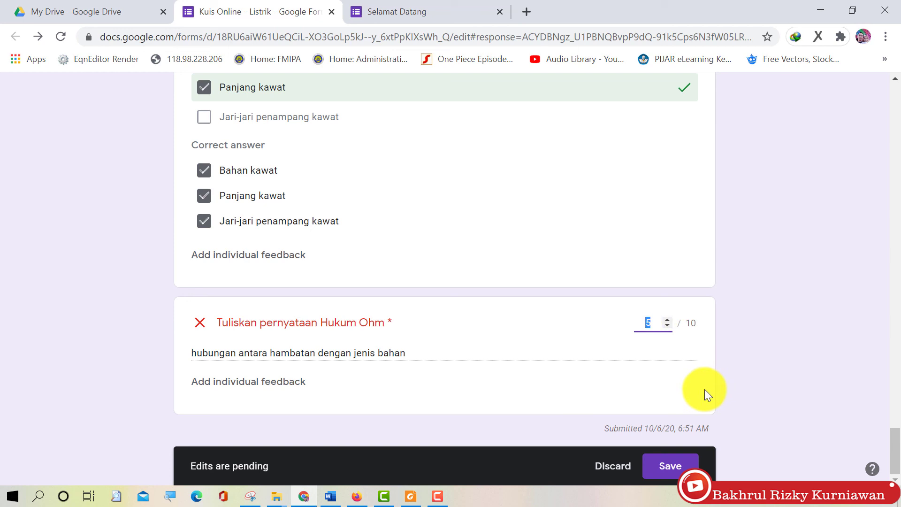
type("2")
left_click(669, 467)
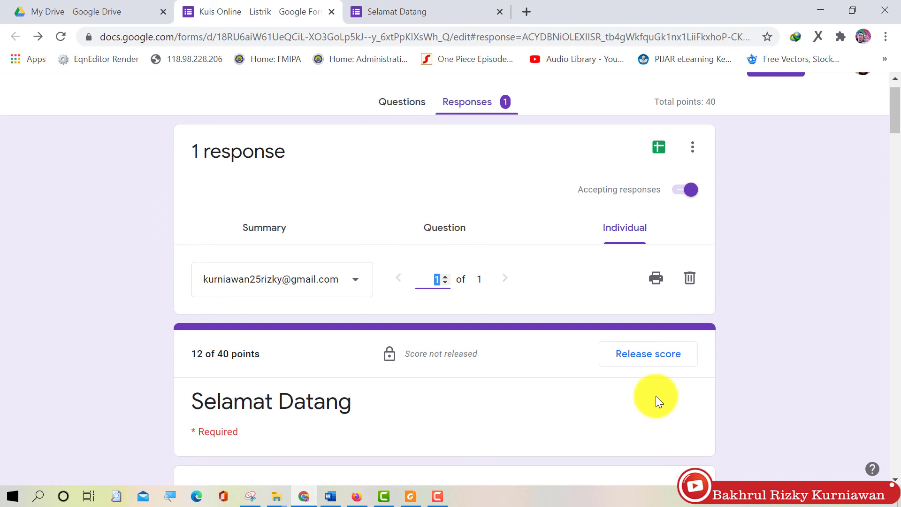
Check the response's updated total of 12 of 40, then open the score release options
scroll(655, 396, "down", 3)
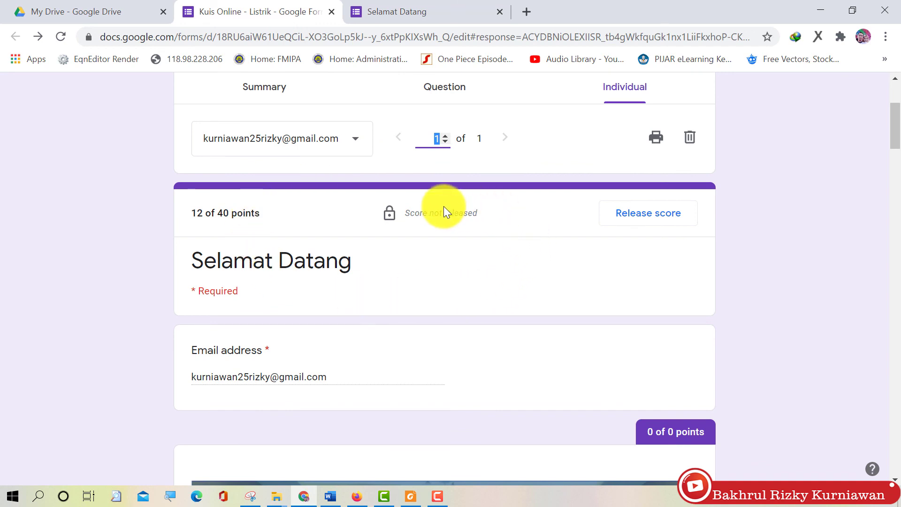
scroll(266, 279, "up", 2)
left_click_drag(191, 286, 205, 285)
left_click(223, 286)
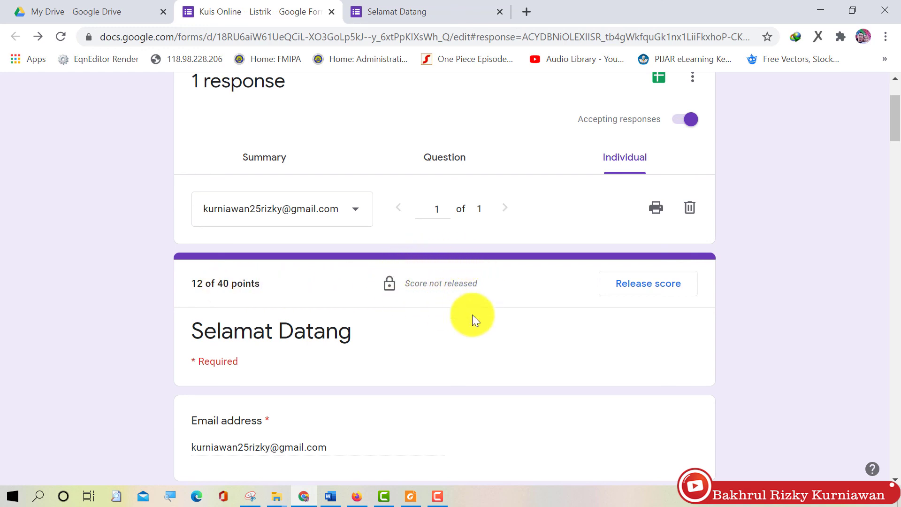
left_click(652, 290)
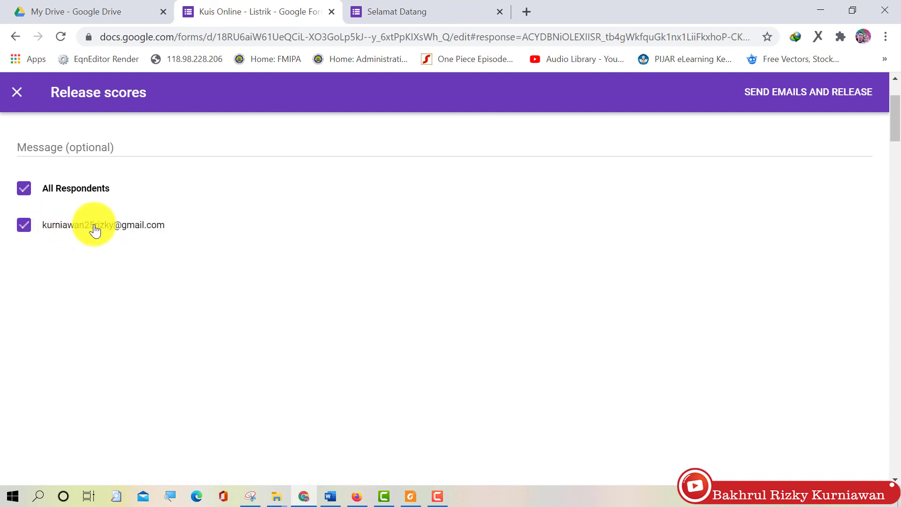
Email and release the score with message 'Nilai ujian Anda', then return to the Selamat Datang page
left_click(25, 148)
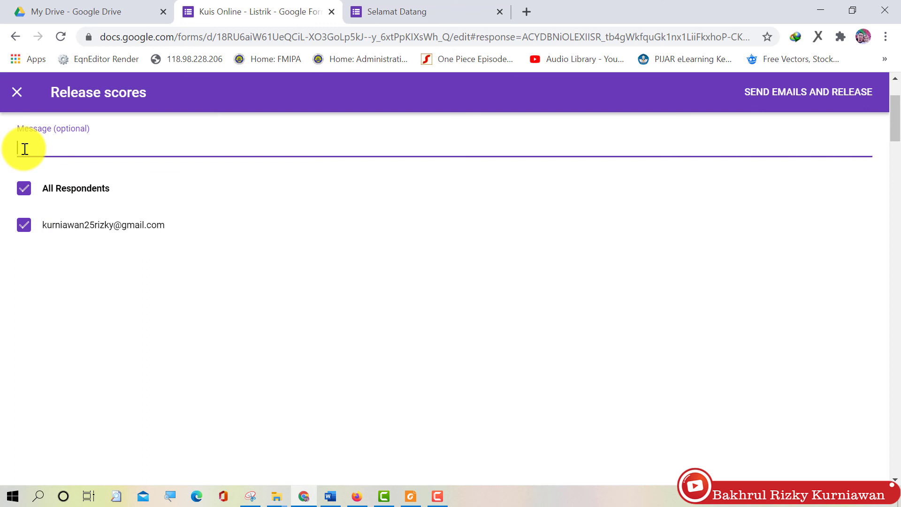
type("Nilai ujian Anda")
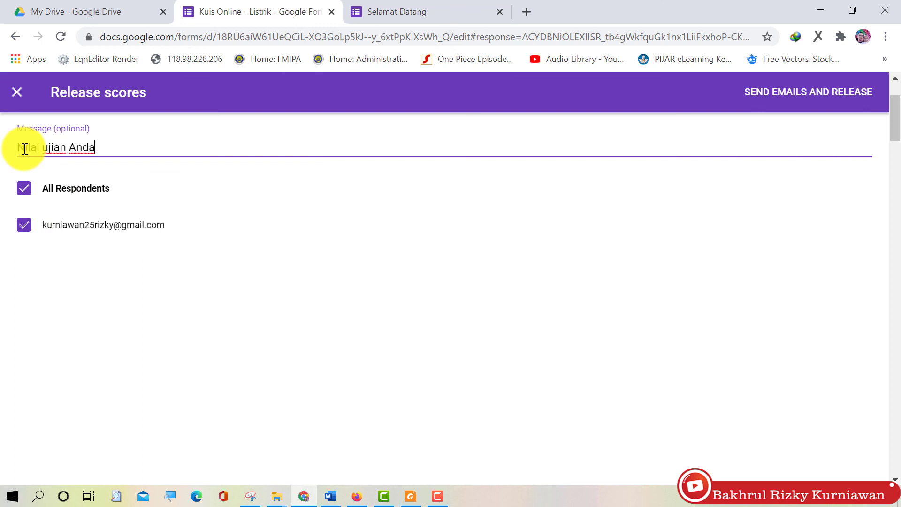
left_click(781, 103)
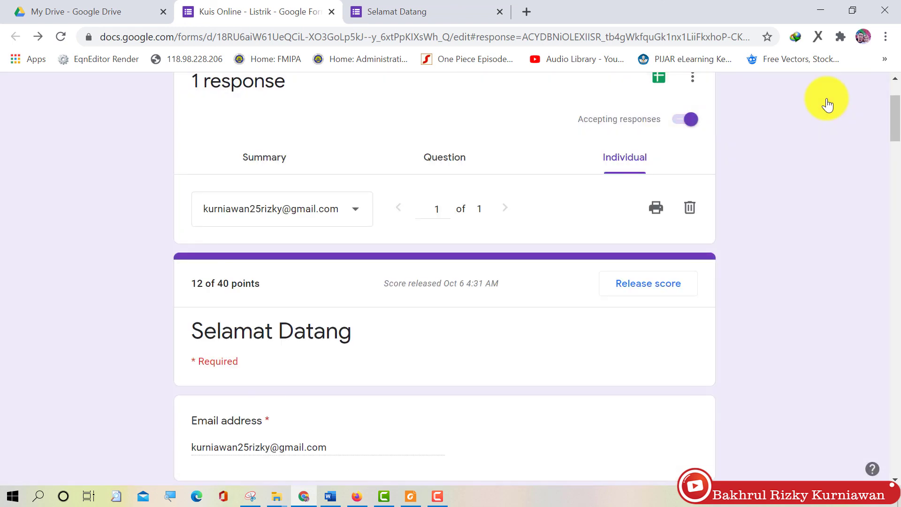
left_click(420, 3)
left_click(435, 38)
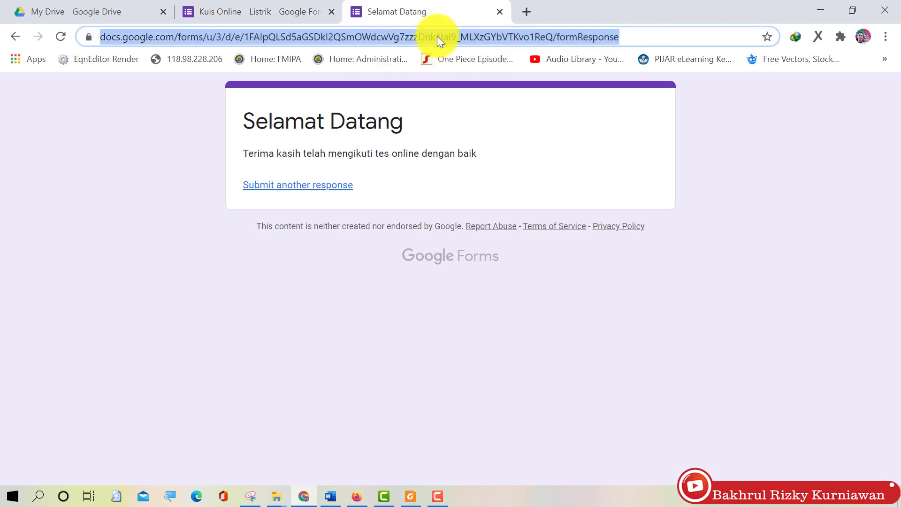